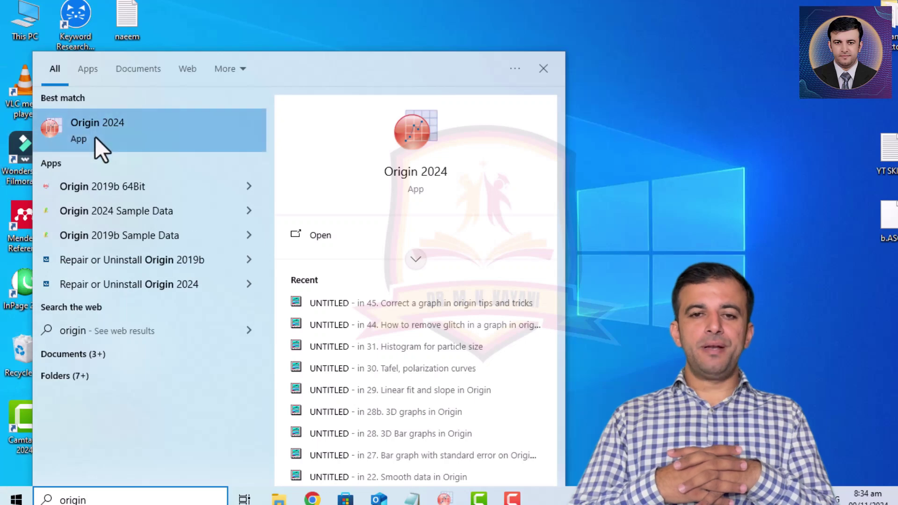
Open Origin 2024 and maximize the Book1 worksheet window
{"action": "left_click", "coordinate": [95, 136]}
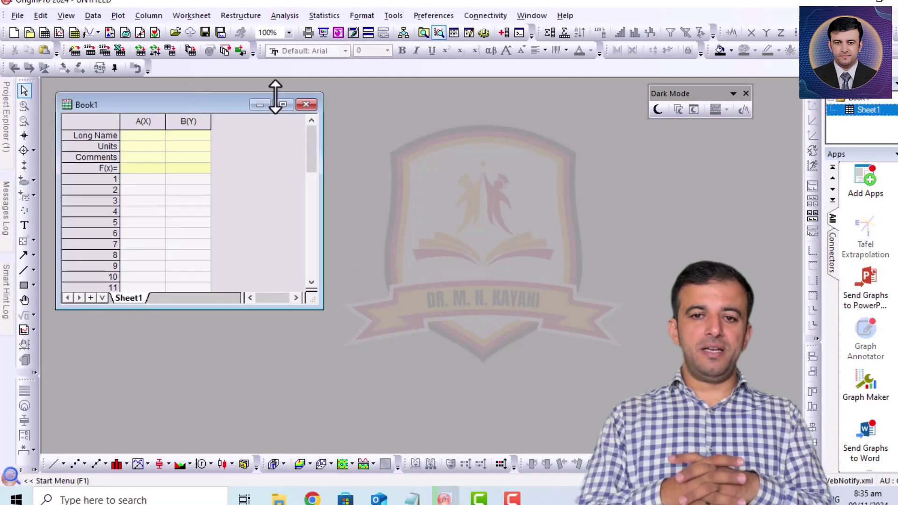
{"action": "left_click", "coordinate": [283, 104]}
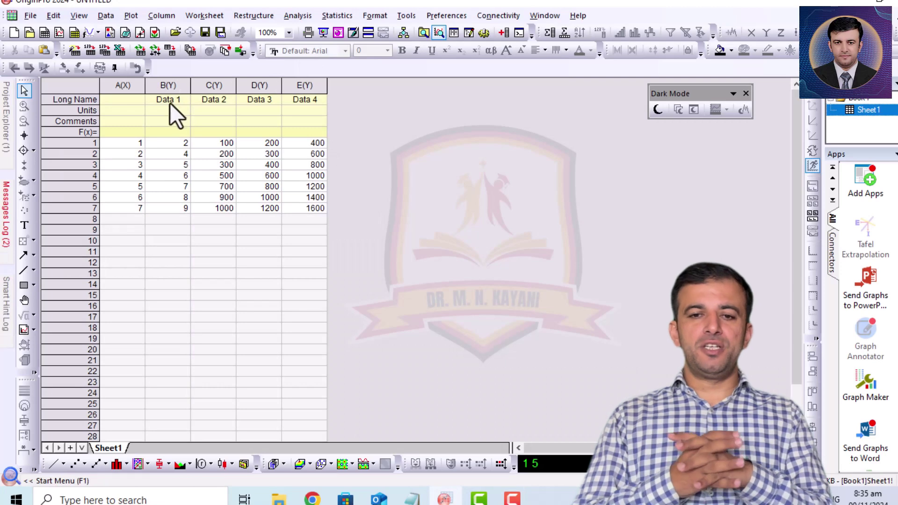
Examine the worksheet's X column and its four Y columns named Data 1 to Data 4
{"action": "left_click", "coordinate": [170, 104]}
{"action": "key", "text": "Right"}
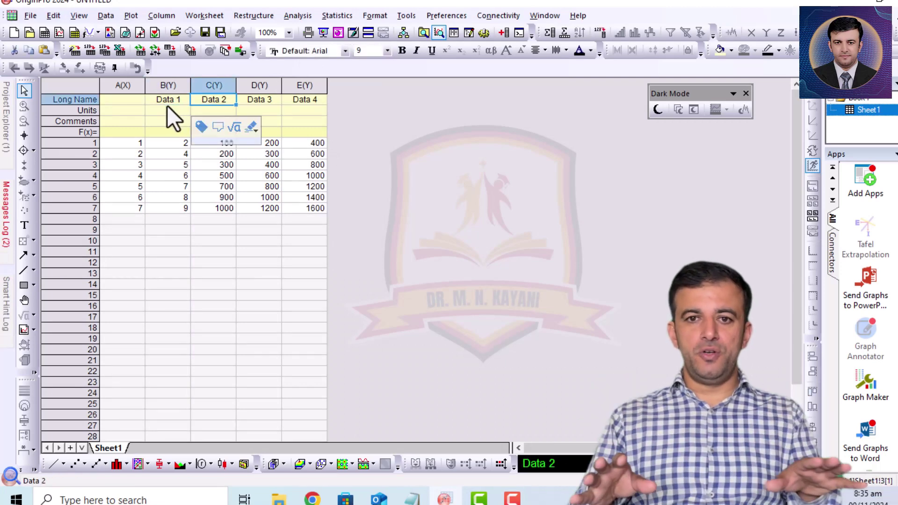
{"action": "key", "text": "Right"}
{"action": "key", "text": "Right"}
{"action": "left_click", "coordinate": [449, 286]}
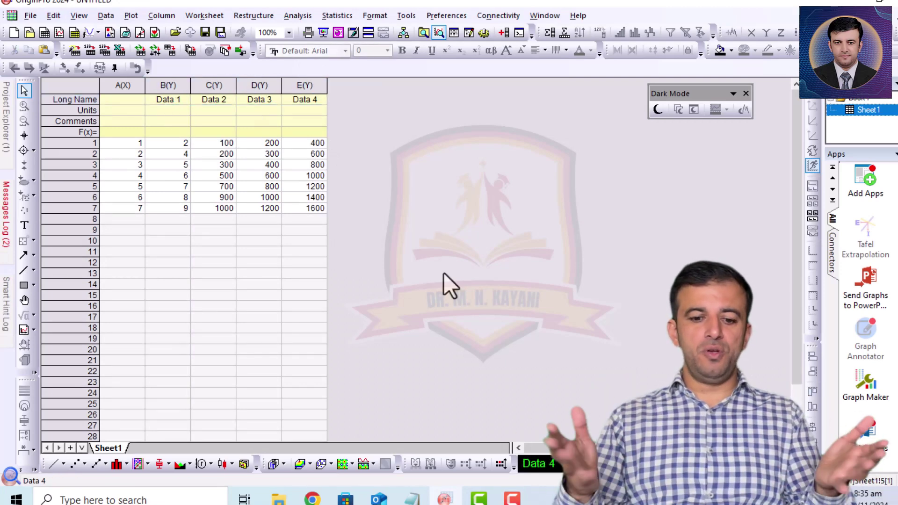
{"action": "left_click_drag", "start_coordinate": [119, 84], "coordinate": [301, 91]}
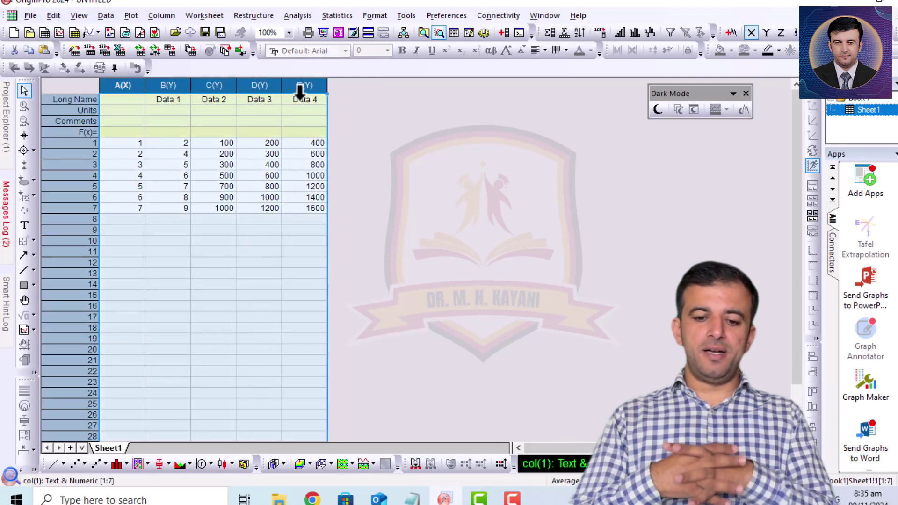
{"action": "left_click", "coordinate": [383, 274]}
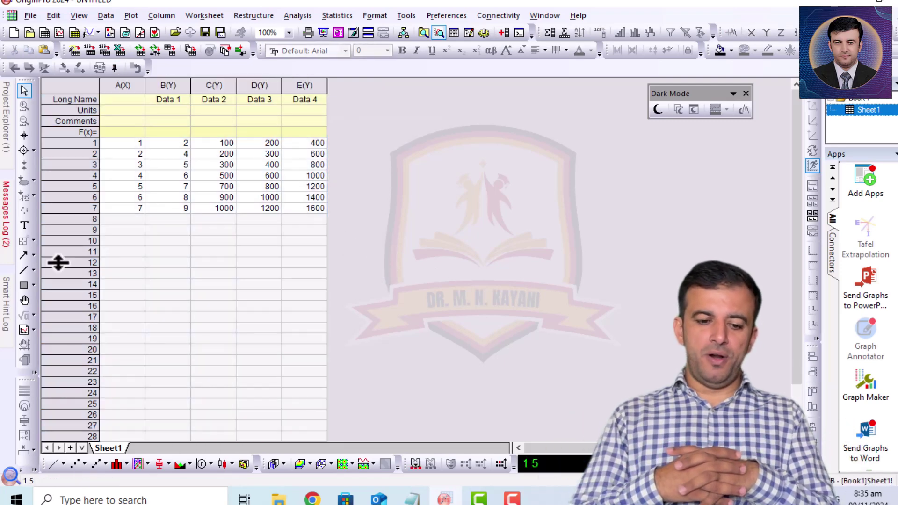
Add the text label "METHOD 1" beside the worksheet columns and make it bold at size 45
{"action": "left_click", "coordinate": [25, 226]}
{"action": "left_click", "coordinate": [399, 217]}
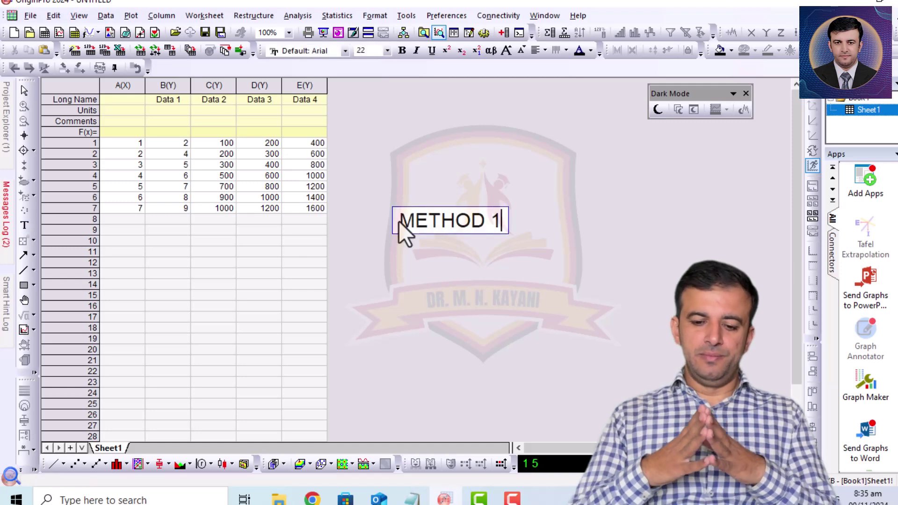
{"action": "key", "text": "ctrl+a"}
{"action": "key", "text": "ctrl+b"}
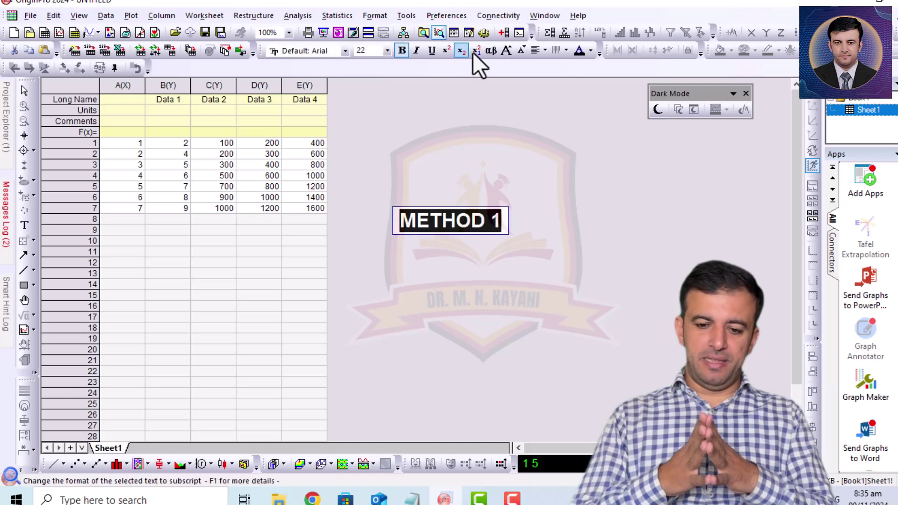
{"action": "left_click", "coordinate": [511, 55]}
{"action": "left_click", "coordinate": [512, 55]}
{"action": "left_click", "coordinate": [512, 55]}
{"action": "left_click", "coordinate": [512, 55]}
{"action": "left_click", "coordinate": [683, 281]}
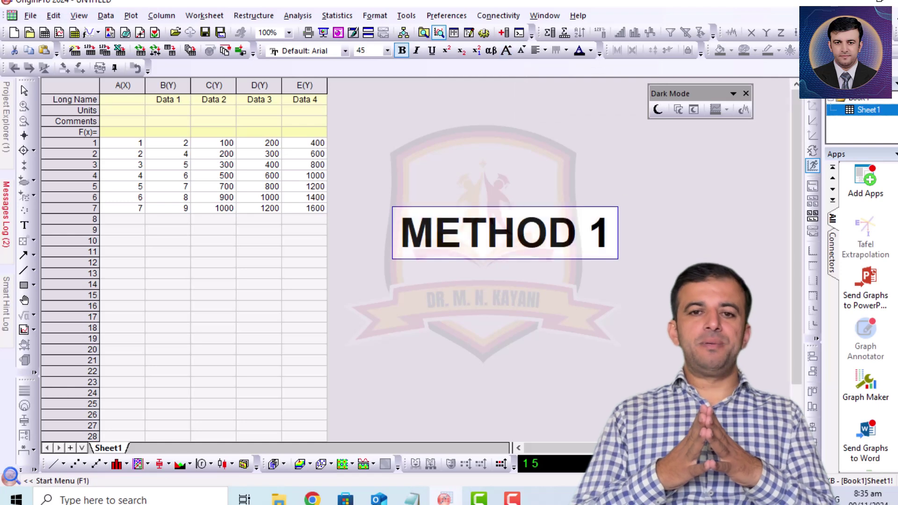
Plot columns A to E as a 4Ys Y-YYY graph and move the legend to the upper-left area inside the plot
{"action": "left_click_drag", "start_coordinate": [298, 85], "coordinate": [127, 98]}
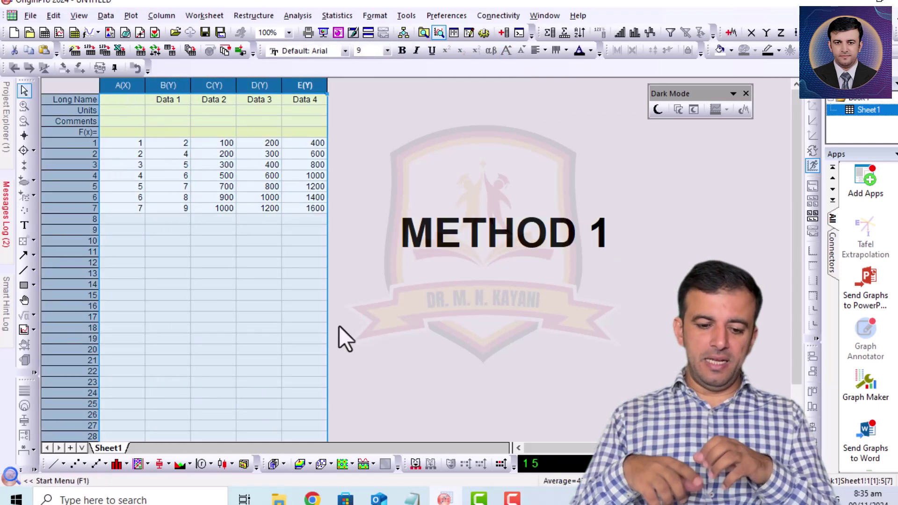
{"action": "left_click", "coordinate": [148, 464]}
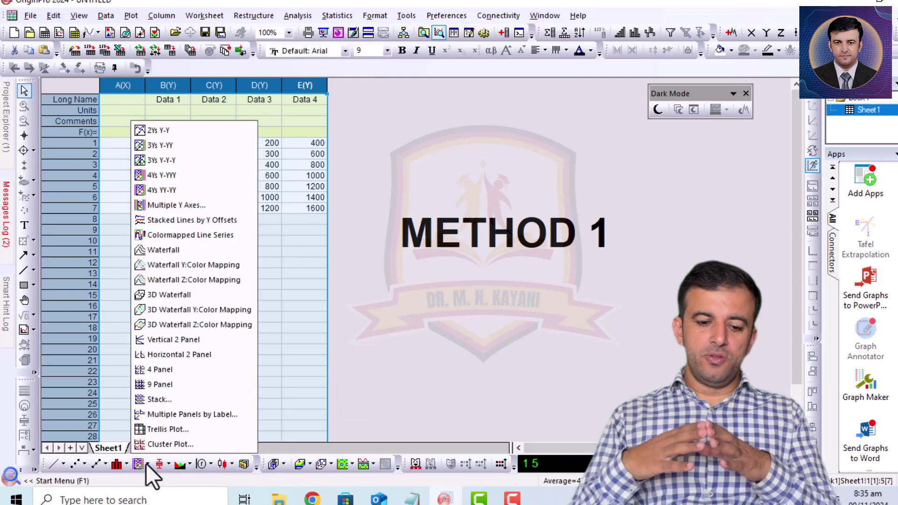
{"action": "left_click", "coordinate": [407, 138]}
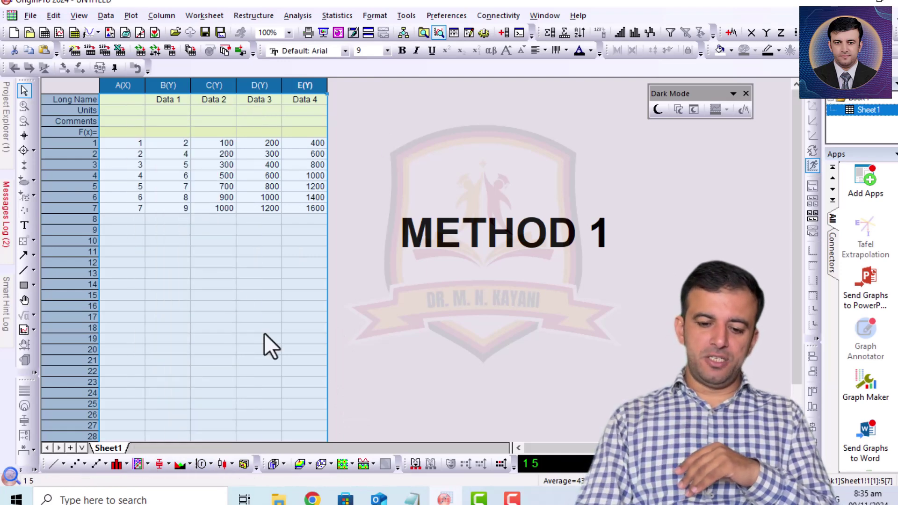
{"action": "left_click", "coordinate": [147, 465]}
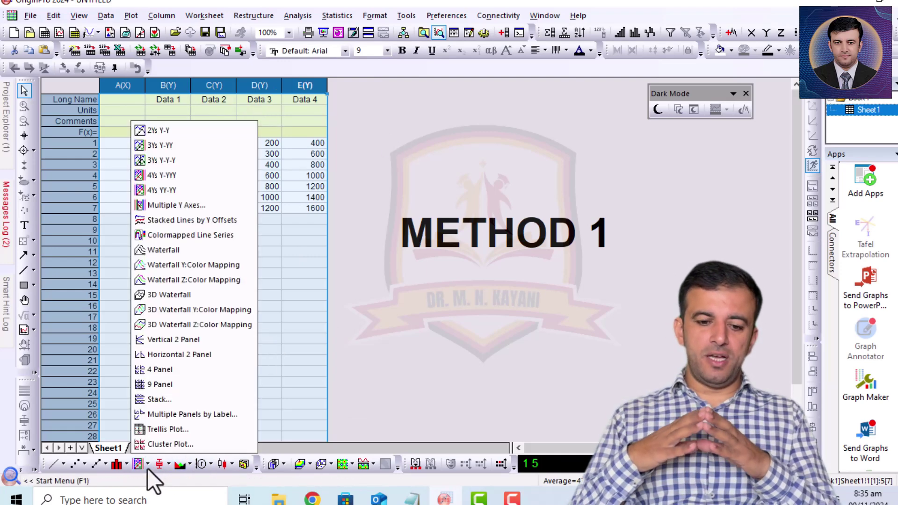
{"action": "left_click", "coordinate": [165, 176]}
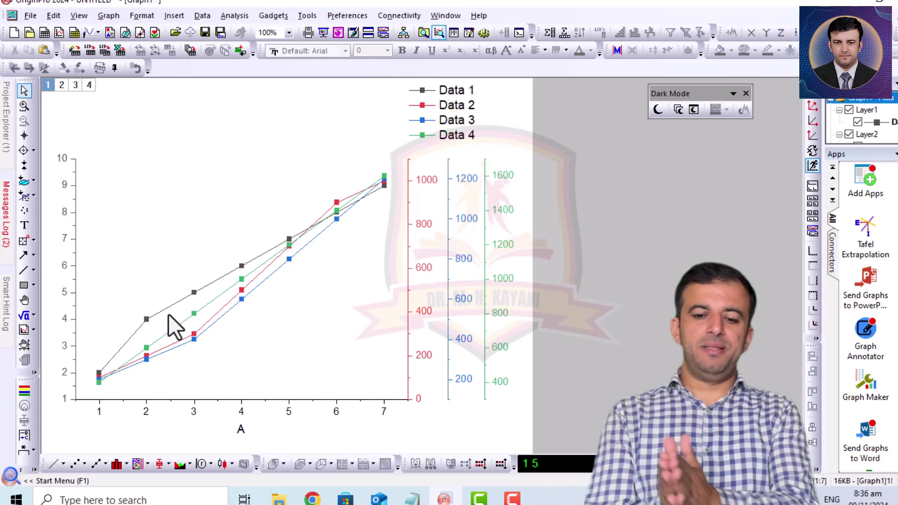
{"action": "left_click_drag", "start_coordinate": [463, 119], "coordinate": [150, 194]}
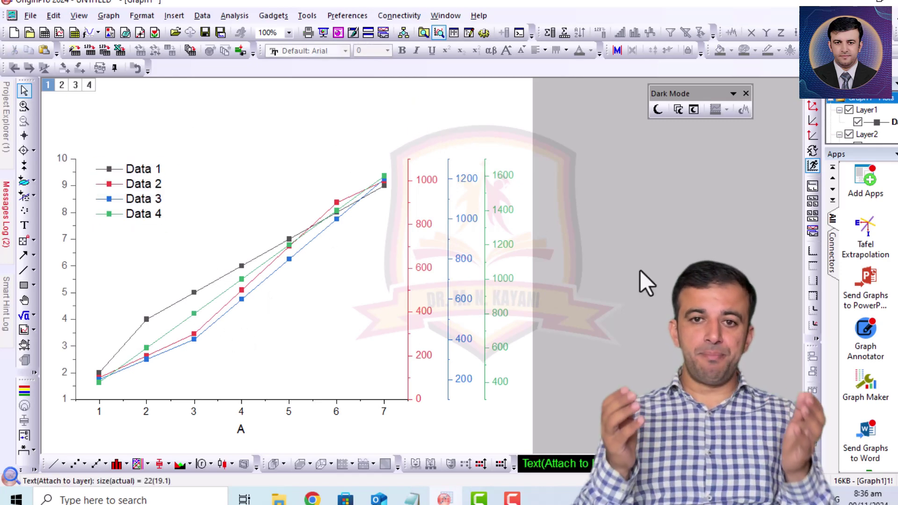
{"action": "mouse_move", "coordinate": [6, 120]}
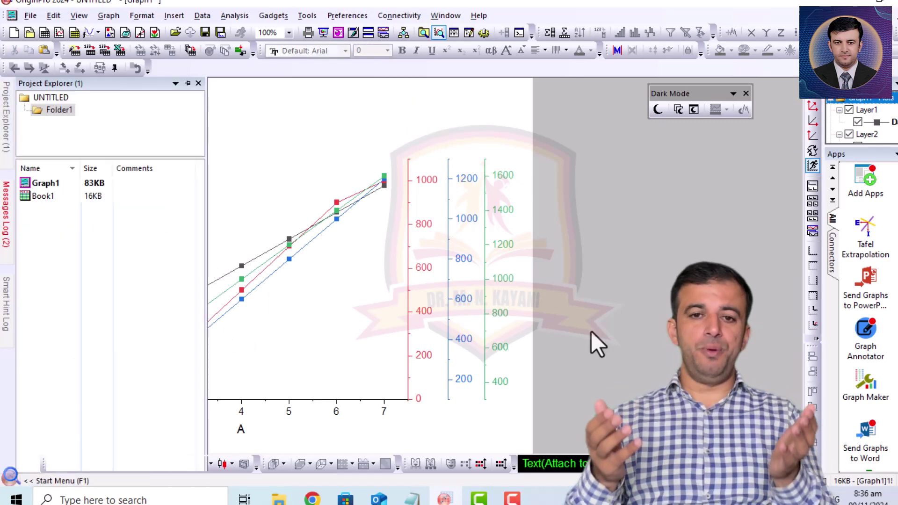
Enlarge and bold the tick labels of the red and blue Y axes on the graph's right side
{"action": "left_click", "coordinate": [422, 224]}
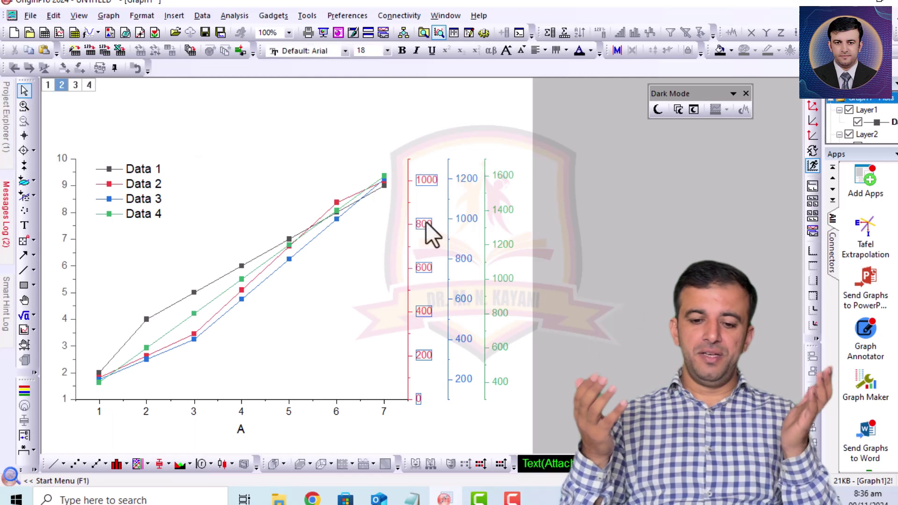
{"action": "left_click", "coordinate": [508, 54]}
{"action": "left_click", "coordinate": [508, 53]}
{"action": "left_click", "coordinate": [569, 141]}
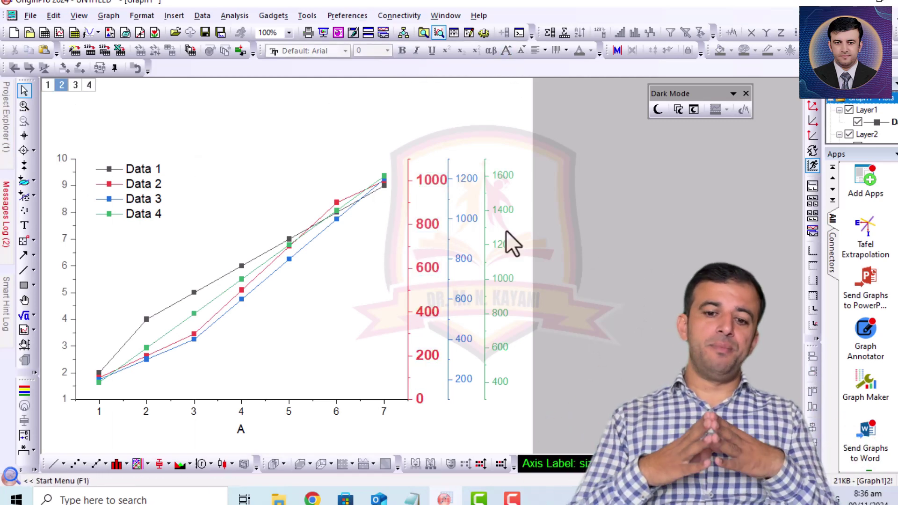
{"action": "left_click", "coordinate": [463, 218]}
{"action": "left_click", "coordinate": [506, 50]}
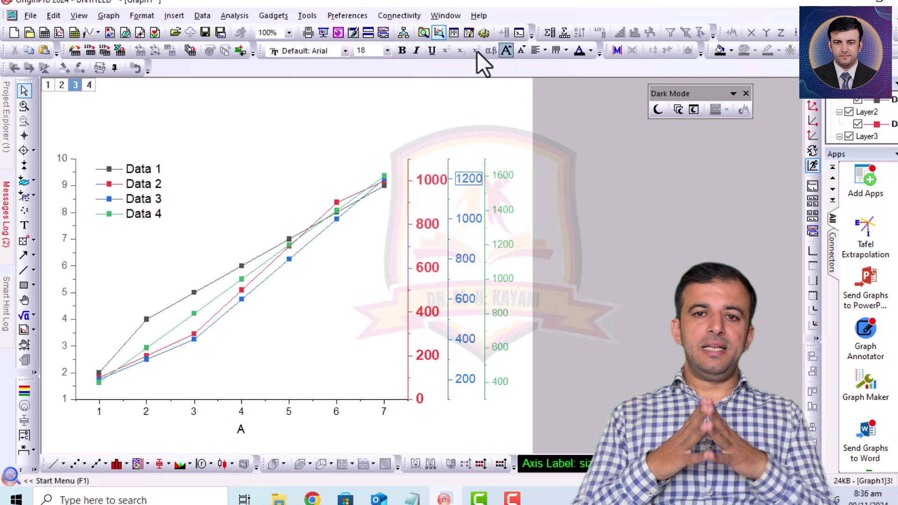
{"action": "left_click", "coordinate": [401, 50]}
Make the green Y axis's tick labels bold at size 26, and enlarge and bold the left Y axis's tick labels
{"action": "left_click", "coordinate": [508, 210]}
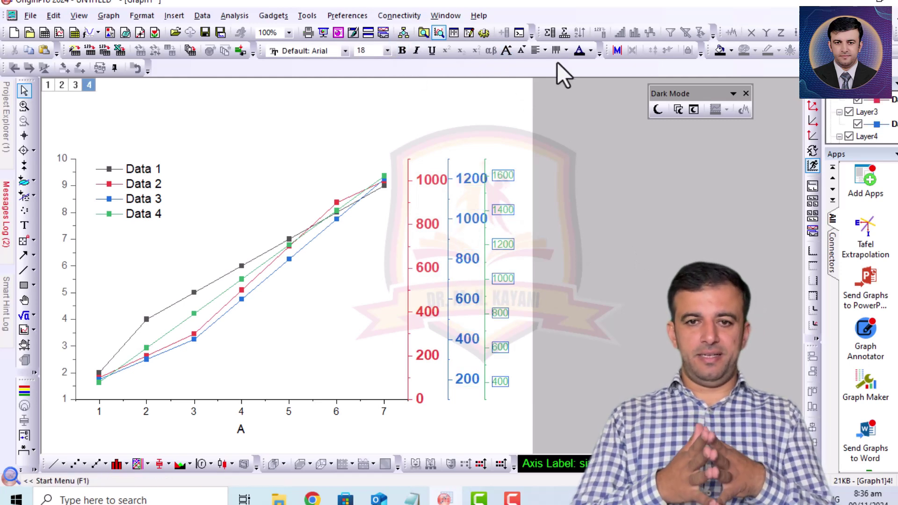
{"action": "left_click", "coordinate": [503, 53]}
{"action": "left_click", "coordinate": [401, 50]}
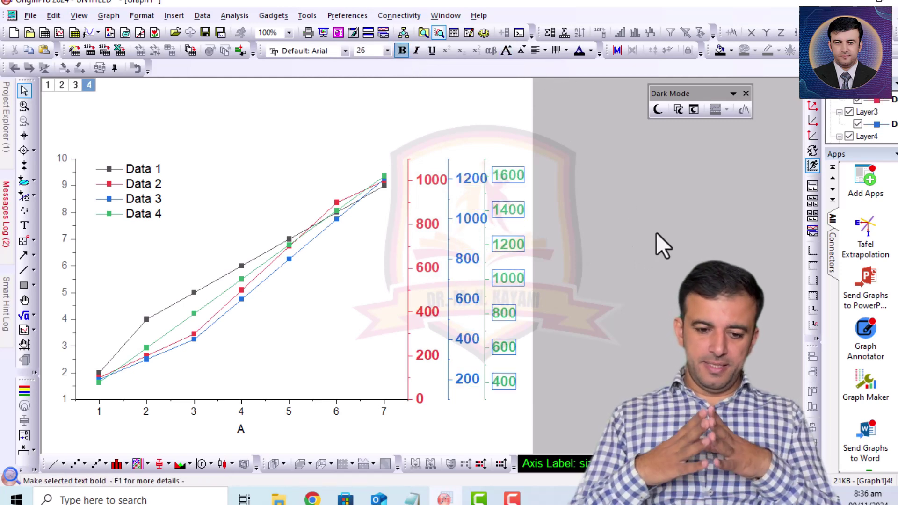
{"action": "left_click", "coordinate": [662, 245]}
{"action": "left_click", "coordinate": [63, 210]}
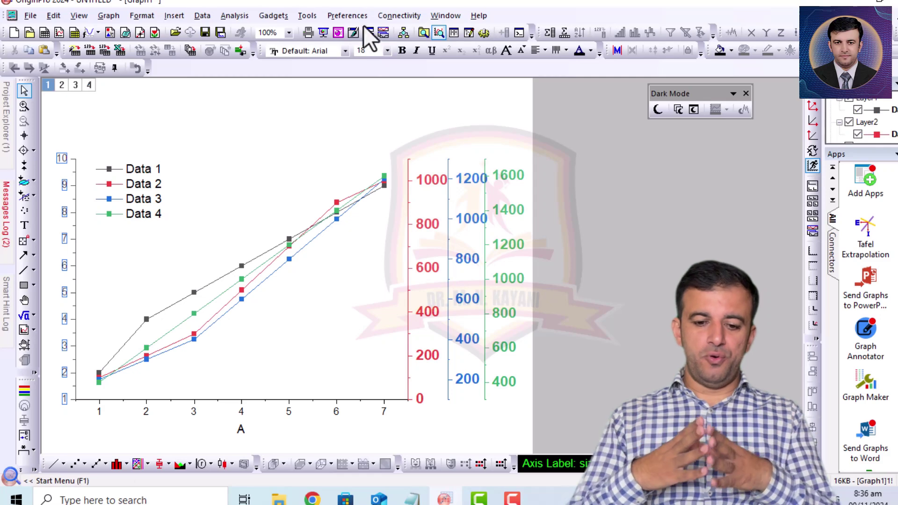
{"action": "left_click", "coordinate": [401, 51]}
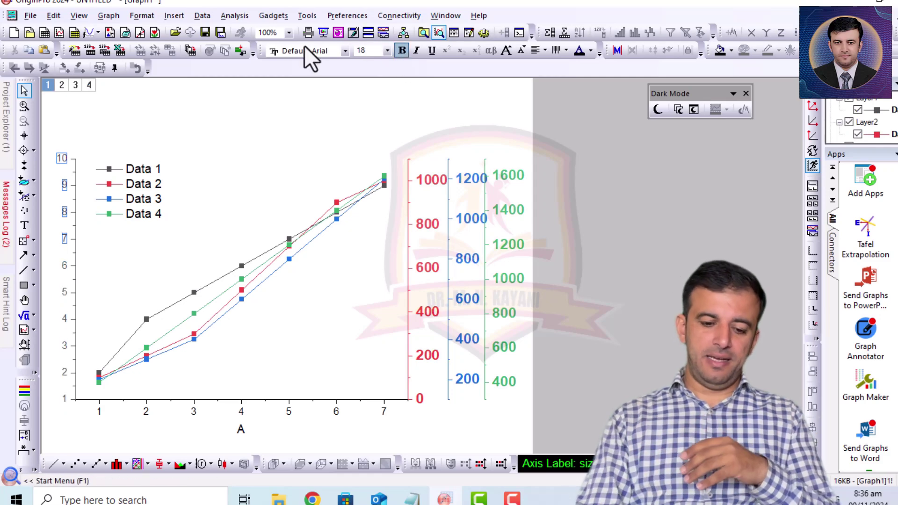
{"action": "left_click", "coordinate": [507, 53]}
{"action": "left_click", "coordinate": [612, 223]}
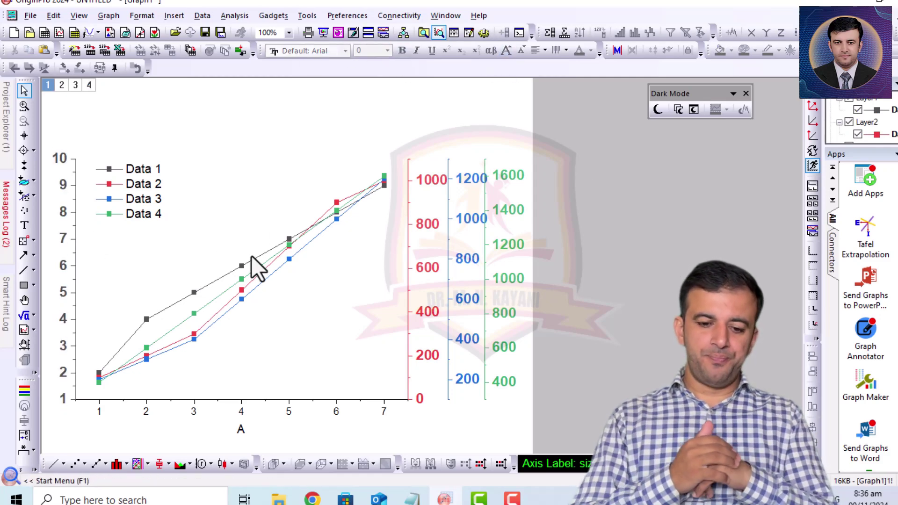
{"action": "double_click", "coordinate": [242, 268]}
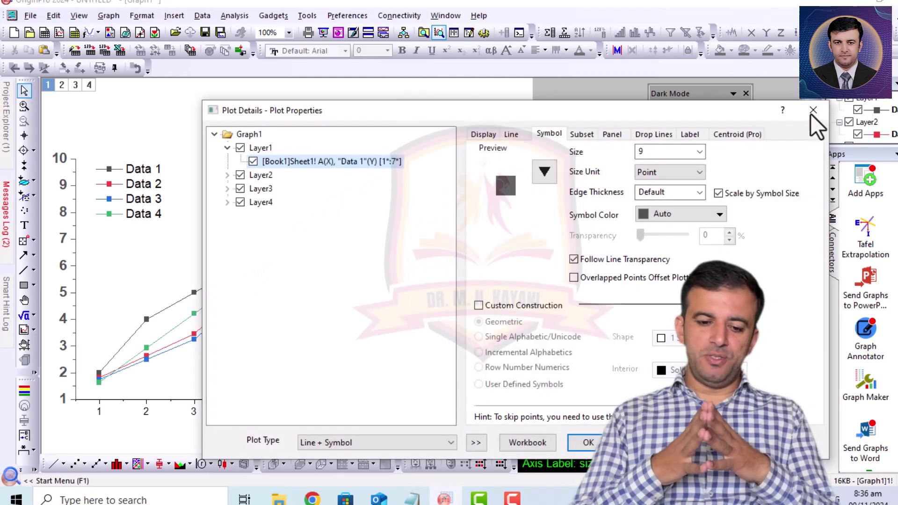
{"action": "left_click", "coordinate": [813, 111]}
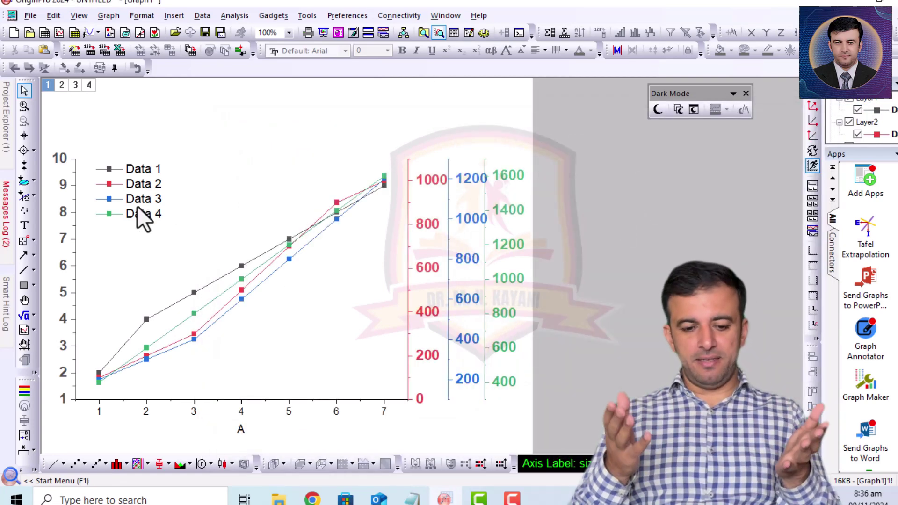
{"action": "double_click", "coordinate": [109, 200]}
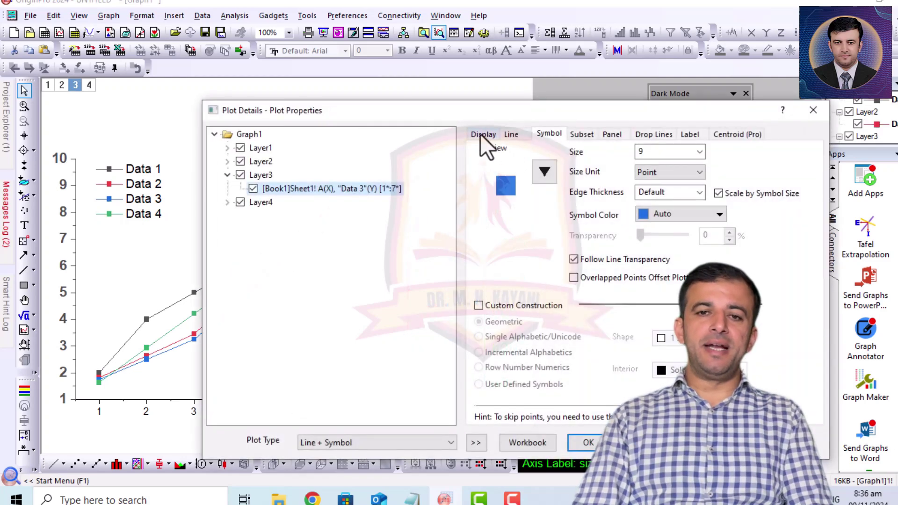
{"action": "left_click", "coordinate": [814, 110]}
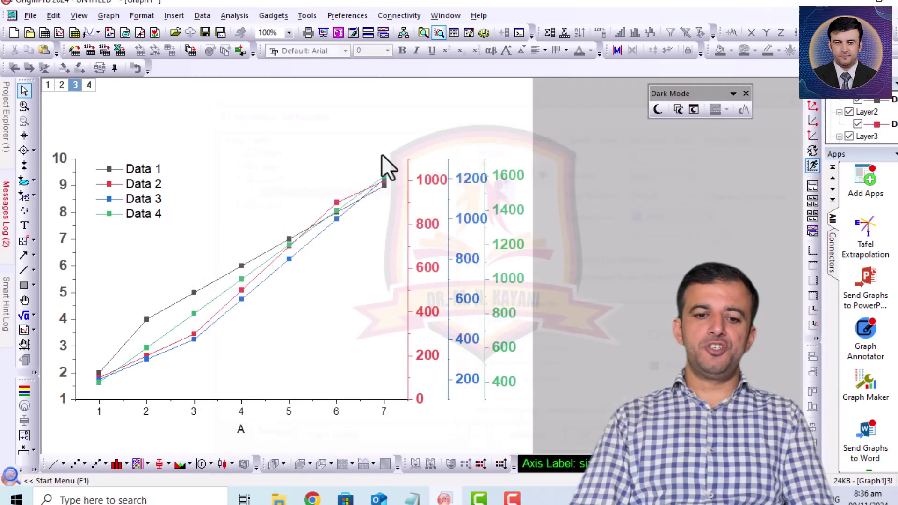
Set the Data 1 curve's symbol size to 12 and its line color to red
{"action": "double_click", "coordinate": [144, 320]}
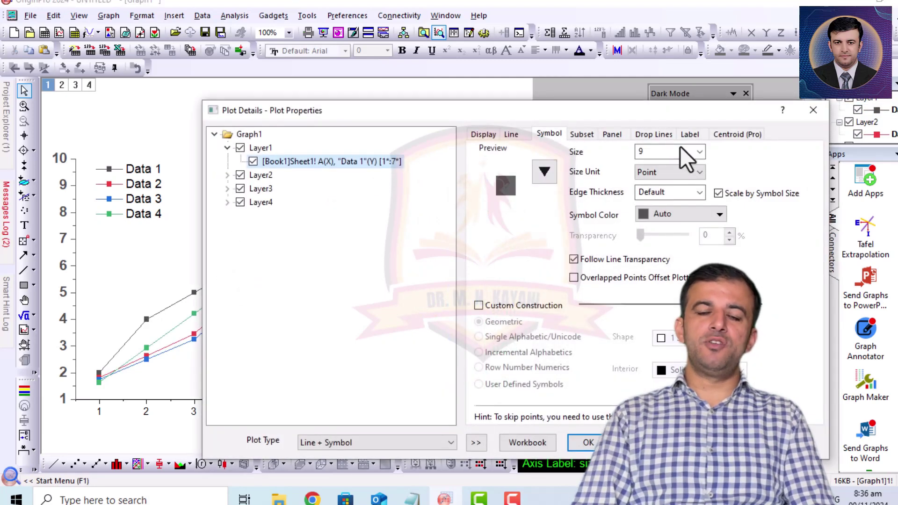
{"action": "left_click", "coordinate": [700, 152]}
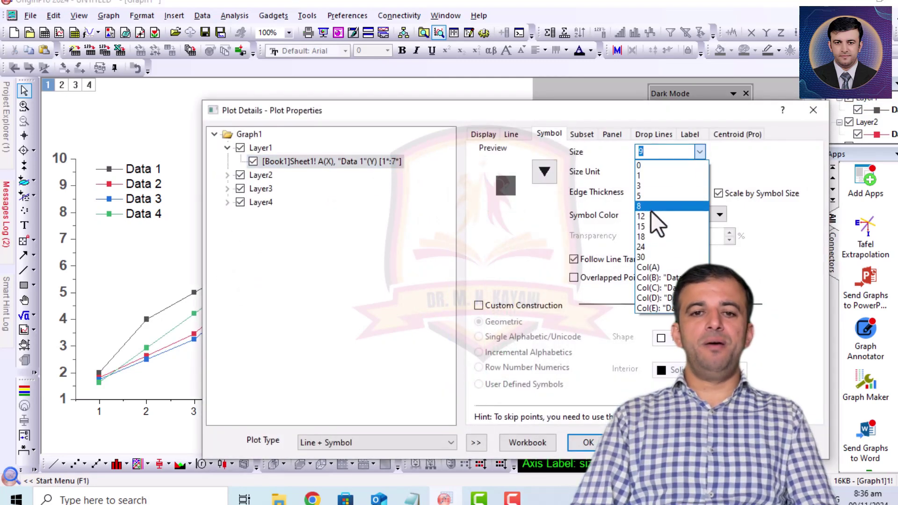
{"action": "left_click", "coordinate": [650, 218]}
{"action": "left_click", "coordinate": [511, 136]}
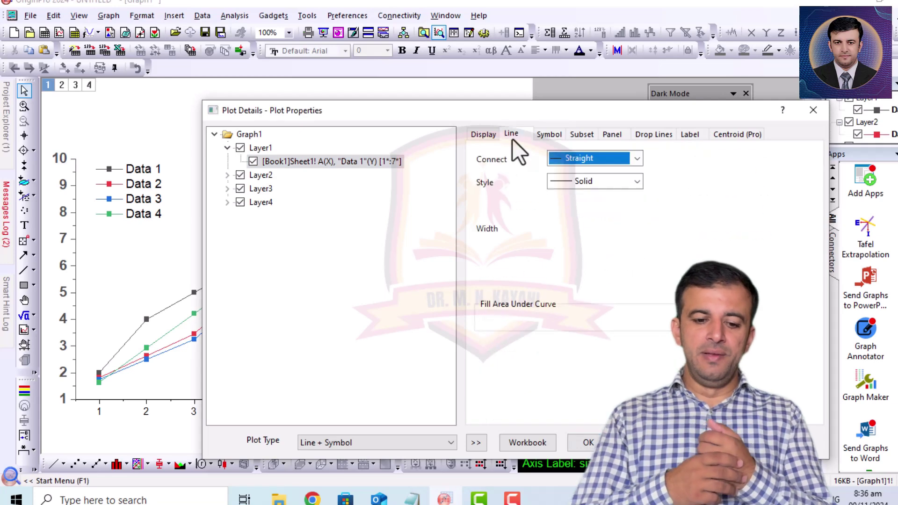
{"action": "left_click", "coordinate": [576, 249]}
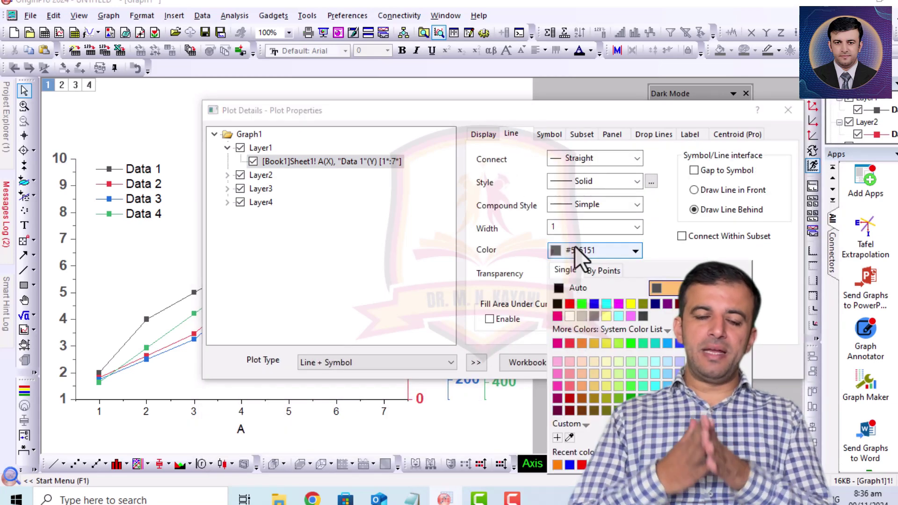
{"action": "left_click", "coordinate": [569, 304]}
{"action": "left_click", "coordinate": [586, 361]}
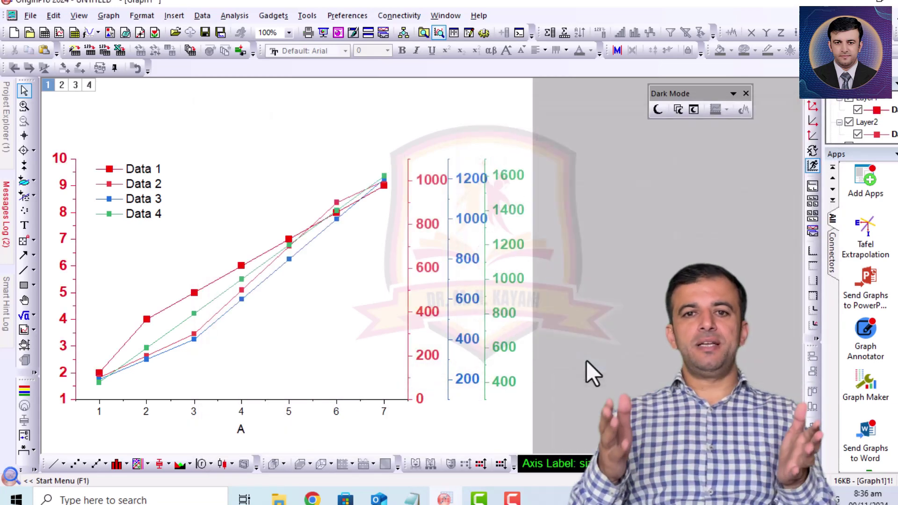
Give the Data 4 curve solid upward triangle symbols of size 15 and a blue line
{"action": "double_click", "coordinate": [195, 313]}
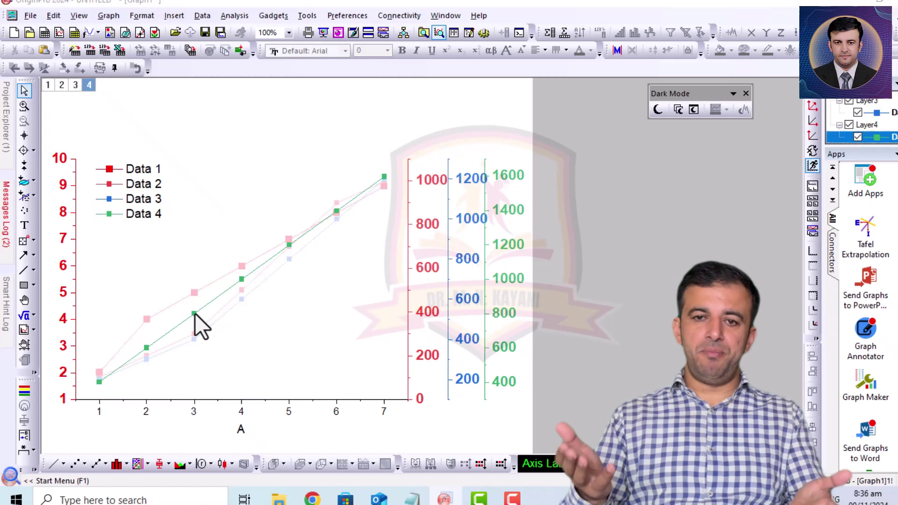
{"action": "left_click", "coordinate": [544, 172]}
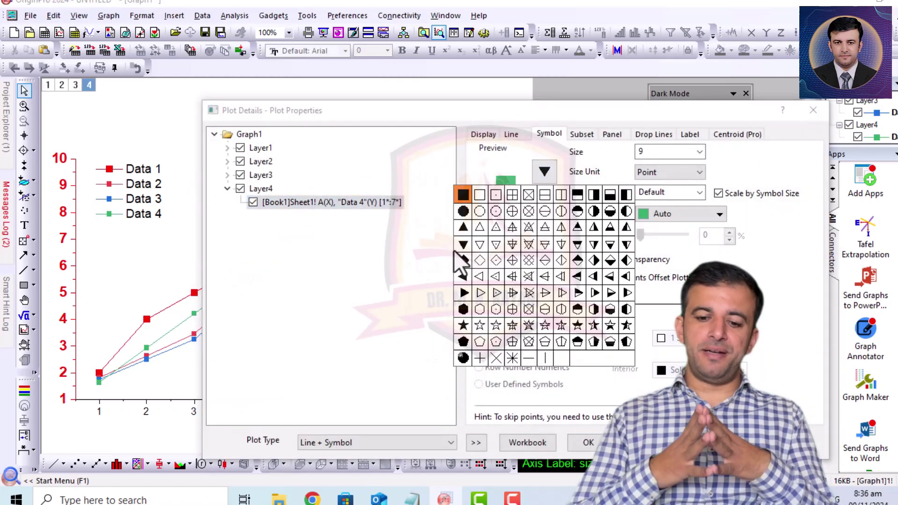
{"action": "left_click", "coordinate": [463, 227]}
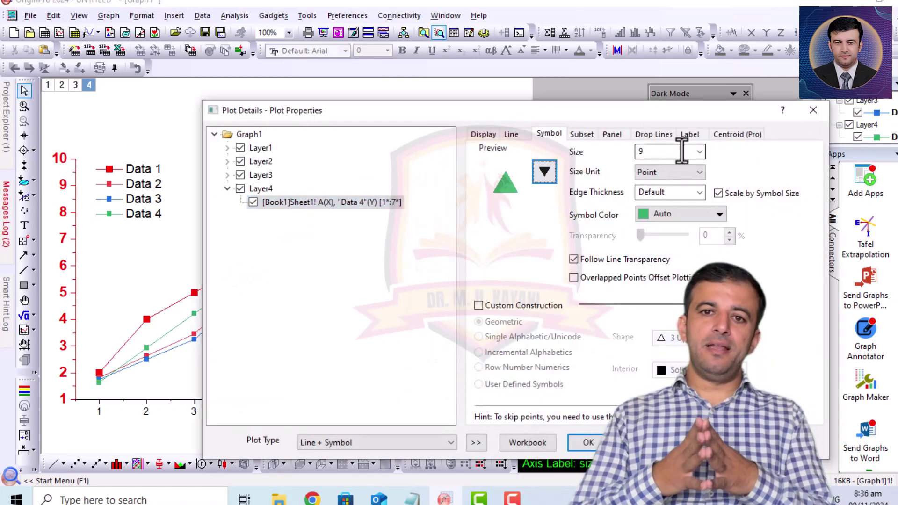
{"action": "left_click", "coordinate": [700, 152]}
{"action": "left_click", "coordinate": [656, 205]}
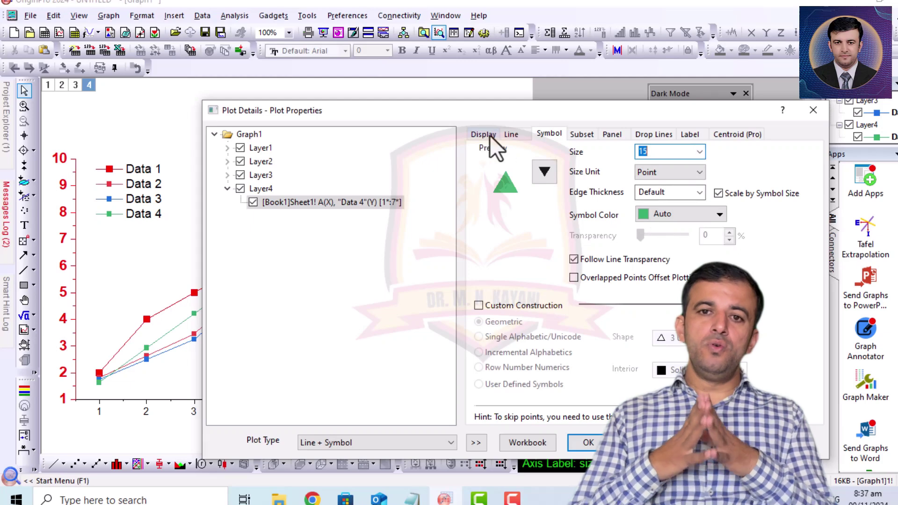
{"action": "left_click", "coordinate": [517, 135]}
{"action": "left_click", "coordinate": [576, 252]}
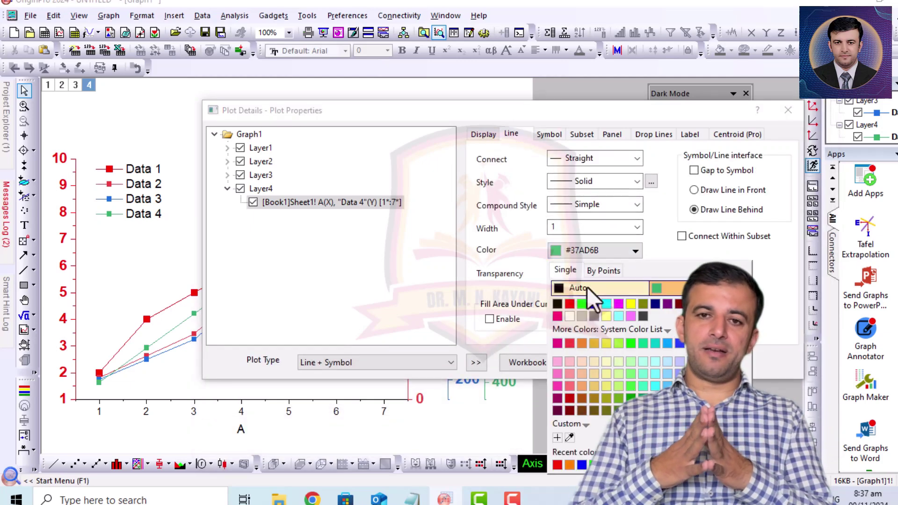
{"action": "left_click", "coordinate": [594, 304]}
{"action": "left_click", "coordinate": [588, 362]}
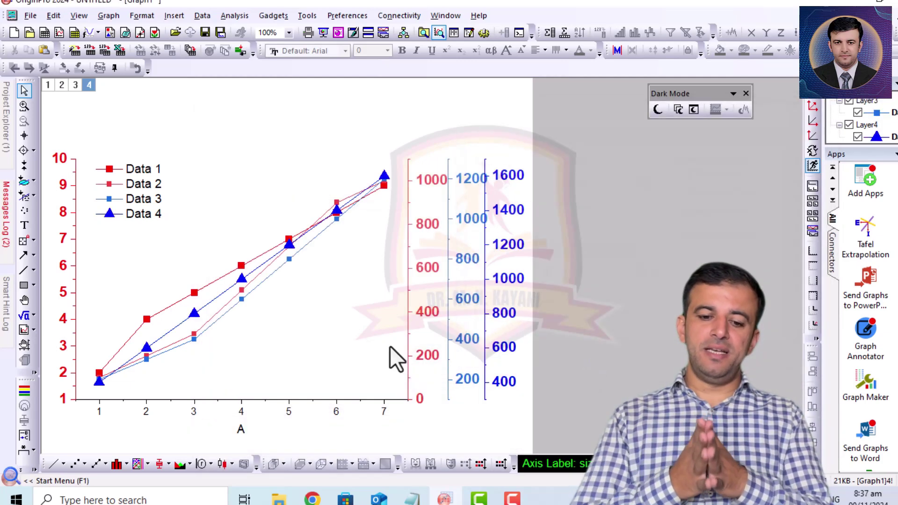
Give the Data 2 curve larger sphere symbols and a dark red line
{"action": "left_click", "coordinate": [192, 333]}
{"action": "double_click", "coordinate": [192, 332]}
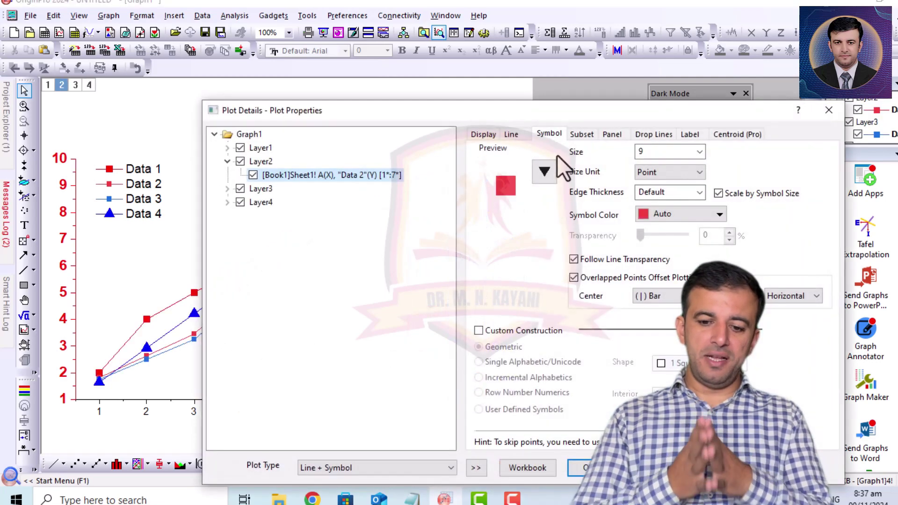
{"action": "left_click", "coordinate": [545, 174]}
{"action": "left_click", "coordinate": [462, 350]}
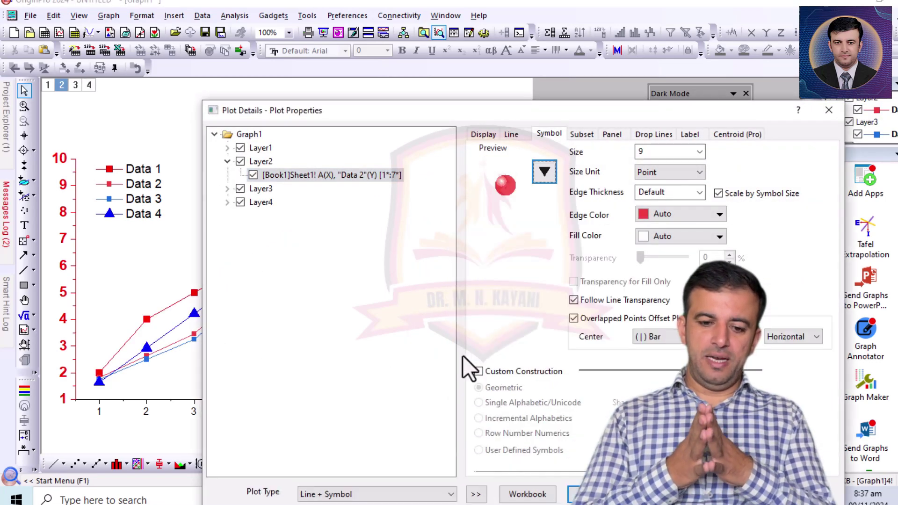
{"action": "left_click", "coordinate": [699, 151]}
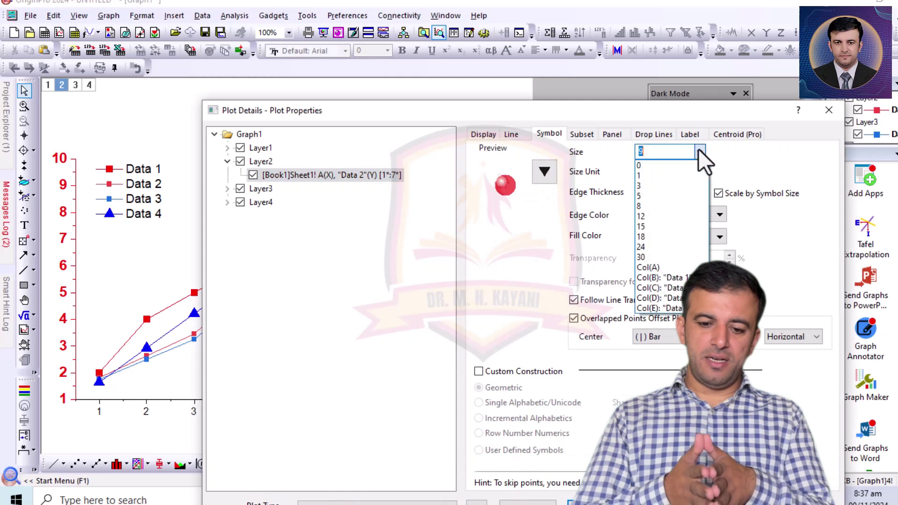
{"action": "left_click", "coordinate": [645, 227]}
{"action": "left_click", "coordinate": [512, 134]}
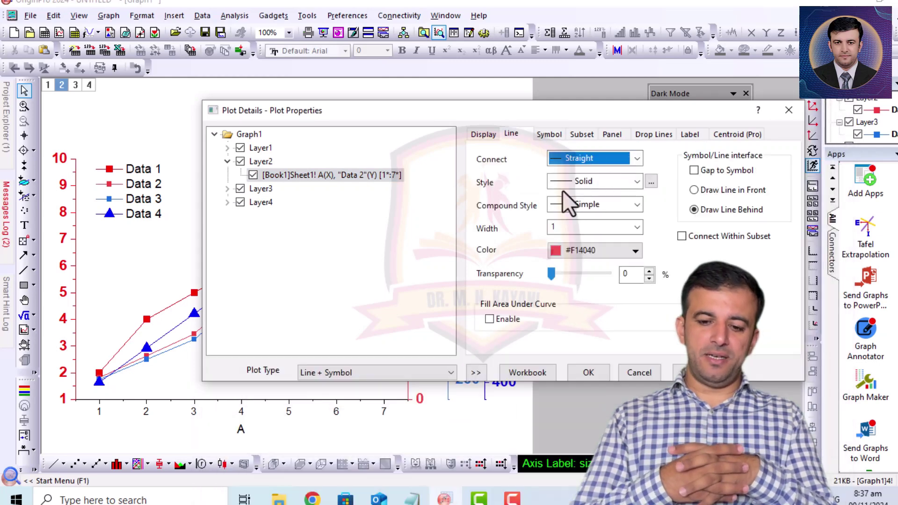
{"action": "left_click", "coordinate": [594, 253]}
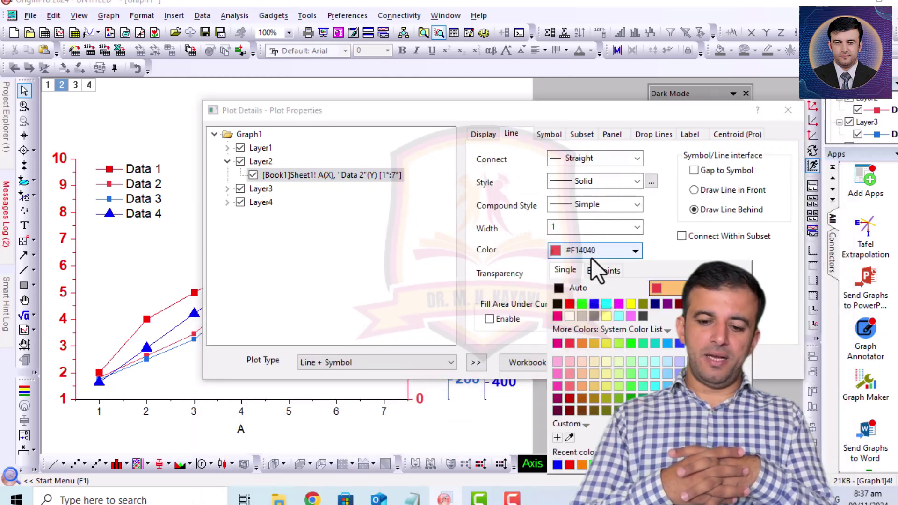
{"action": "left_click", "coordinate": [679, 304]}
{"action": "left_click", "coordinate": [591, 361]}
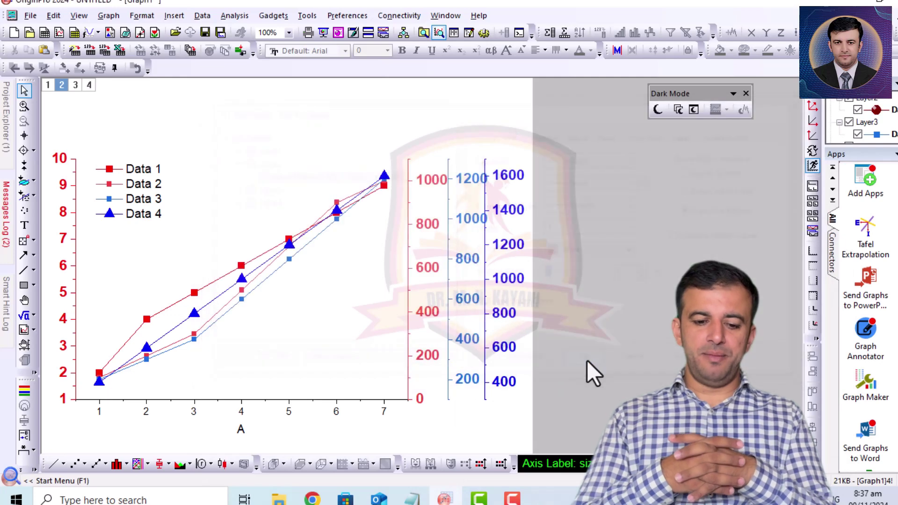
Give the Data 3 curve solid pentagon symbols of size 12 and an orange line
{"action": "left_click", "coordinate": [240, 300]}
{"action": "double_click", "coordinate": [240, 299]}
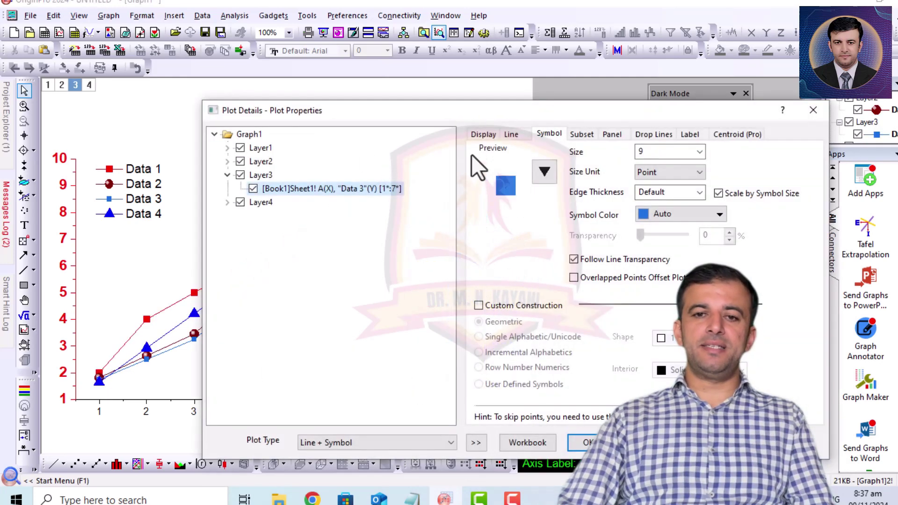
{"action": "left_click", "coordinate": [544, 171]}
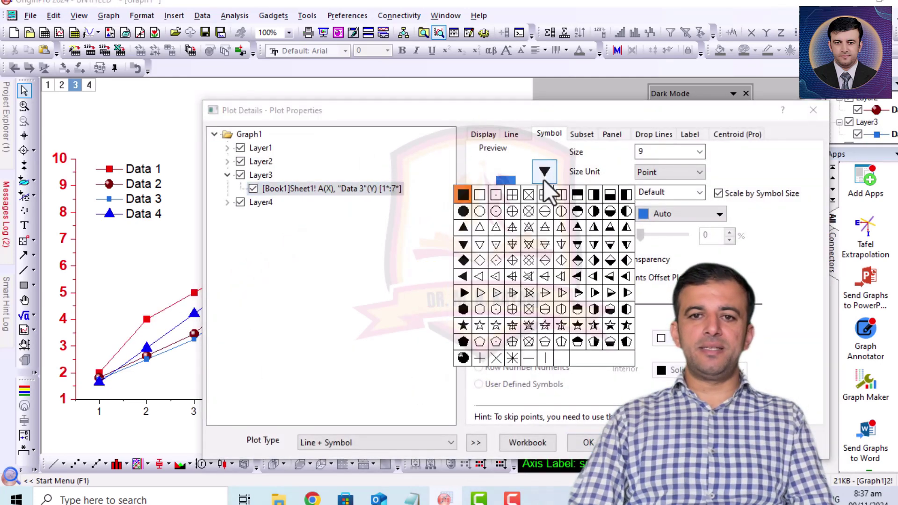
{"action": "left_click", "coordinate": [464, 344]}
{"action": "left_click", "coordinate": [700, 152]}
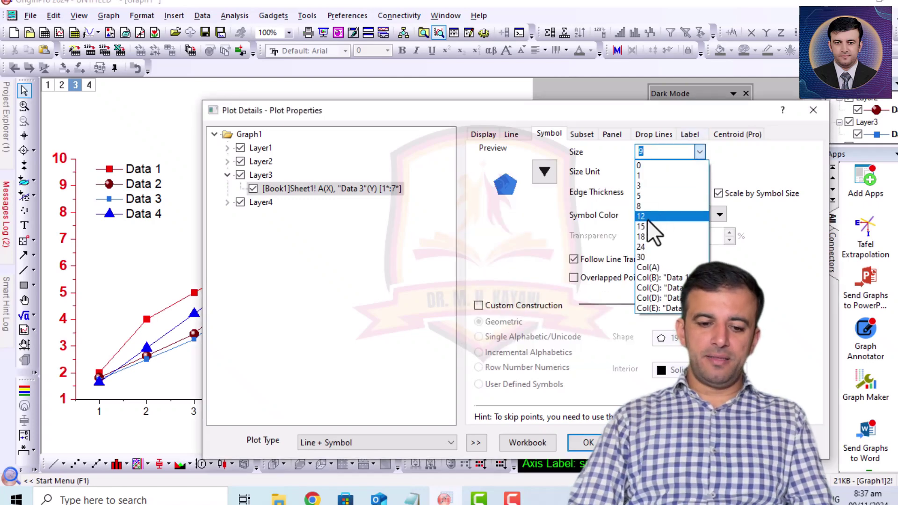
{"action": "left_click", "coordinate": [648, 218]}
{"action": "left_click", "coordinate": [514, 134]}
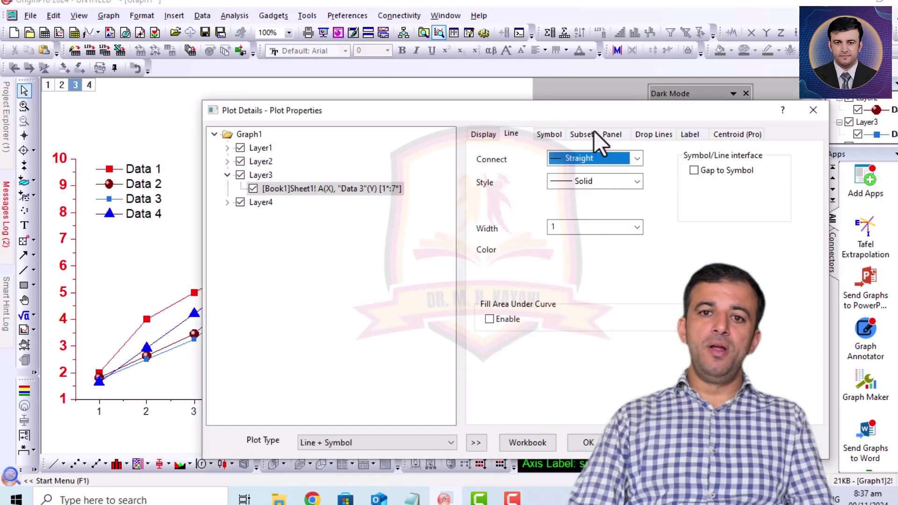
{"action": "left_click", "coordinate": [593, 251]}
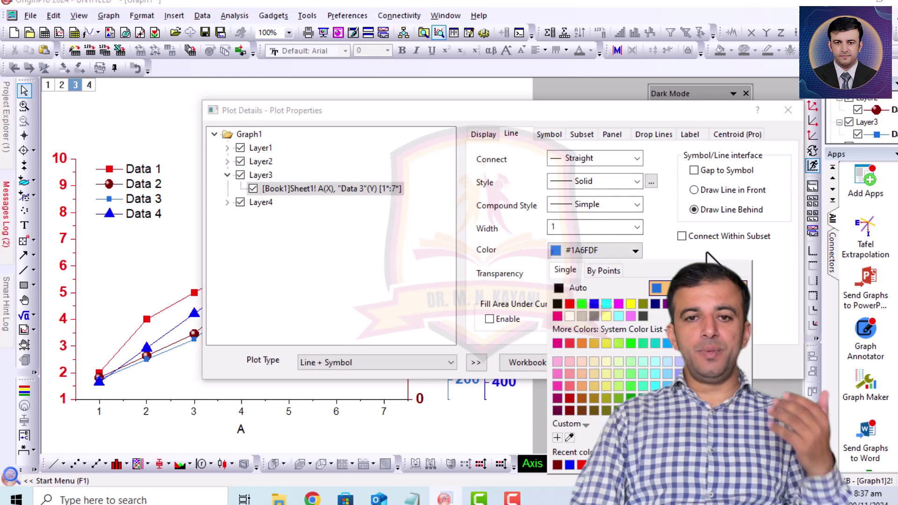
{"action": "left_click", "coordinate": [729, 304]}
{"action": "left_click", "coordinate": [591, 363]}
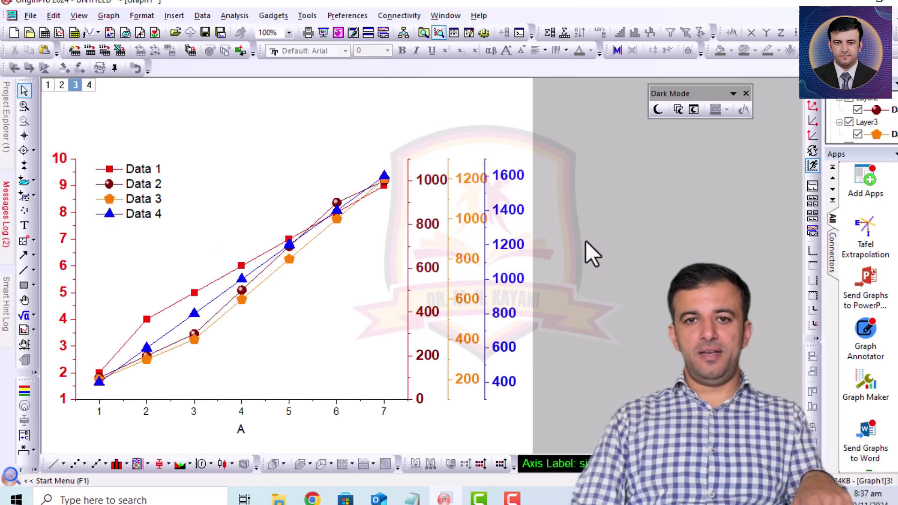
Add a bold text label "Data 1 (unit)" above the red Y axis on the graph's left side
{"action": "left_click", "coordinate": [24, 226]}
{"action": "left_click", "coordinate": [59, 134]}
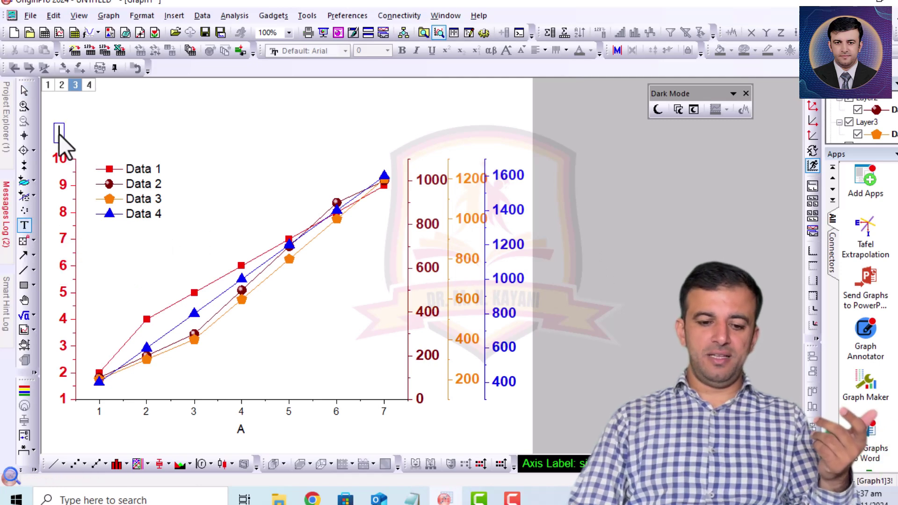
{"action": "type", "text": "dATA"}
{"action": "key", "text": "BackSpace"}
{"action": "key", "text": "BackSpace"}
{"action": "key", "text": "BackSpace"}
{"action": "key", "text": "BackSpace"}
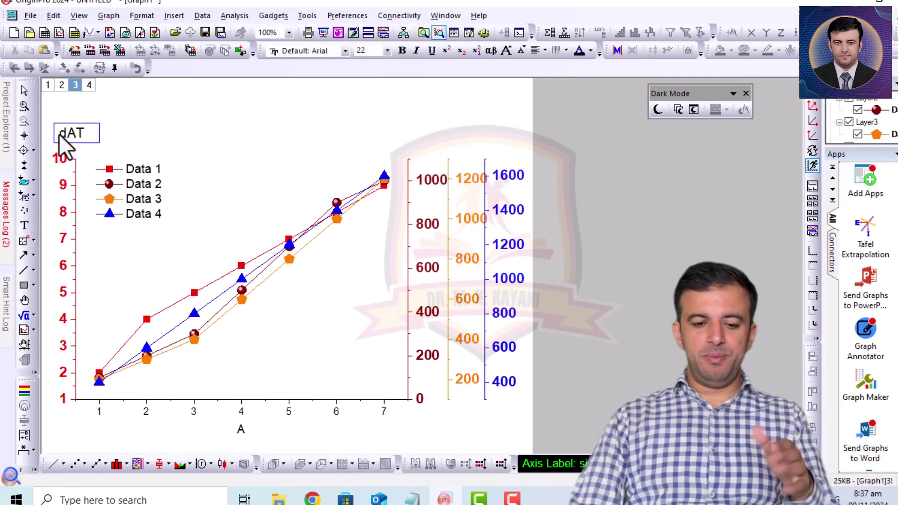
{"action": "type", "text": "Data 1 (unit"}
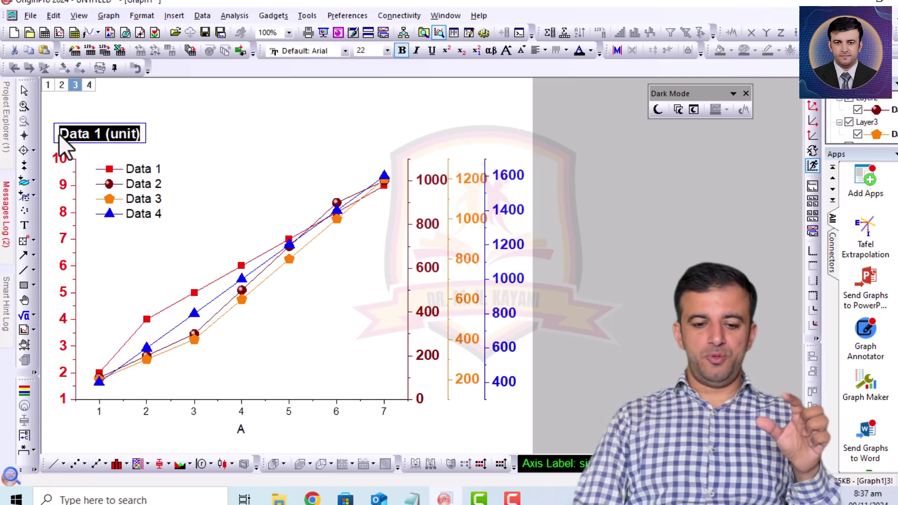
{"action": "left_click", "coordinate": [163, 136]}
Rotate the "Data 1 (unit)" label to vertical, shrink it to about size 15.5 and place it above the graph's left Y axis
{"action": "left_click", "coordinate": [95, 134]}
{"action": "left_click_drag", "start_coordinate": [86, 134], "coordinate": [86, 135]}
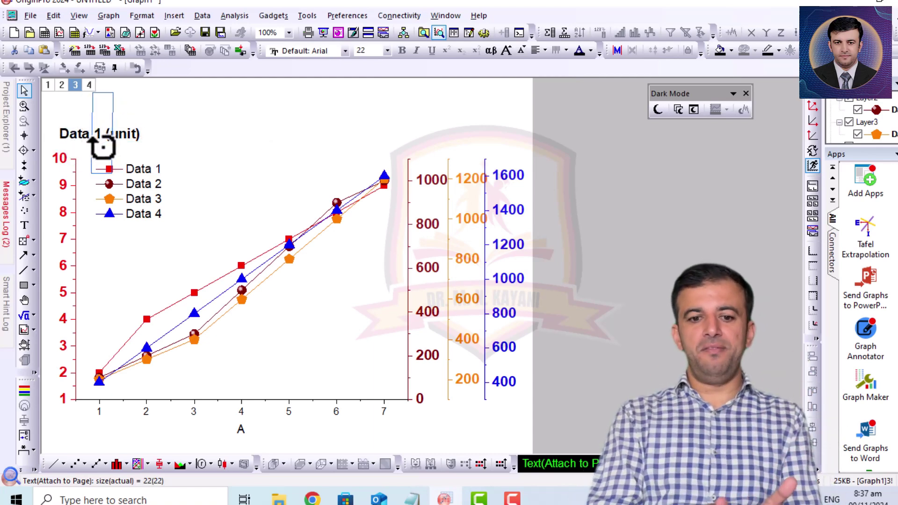
{"action": "left_click_drag", "start_coordinate": [103, 147], "coordinate": [47, 143]}
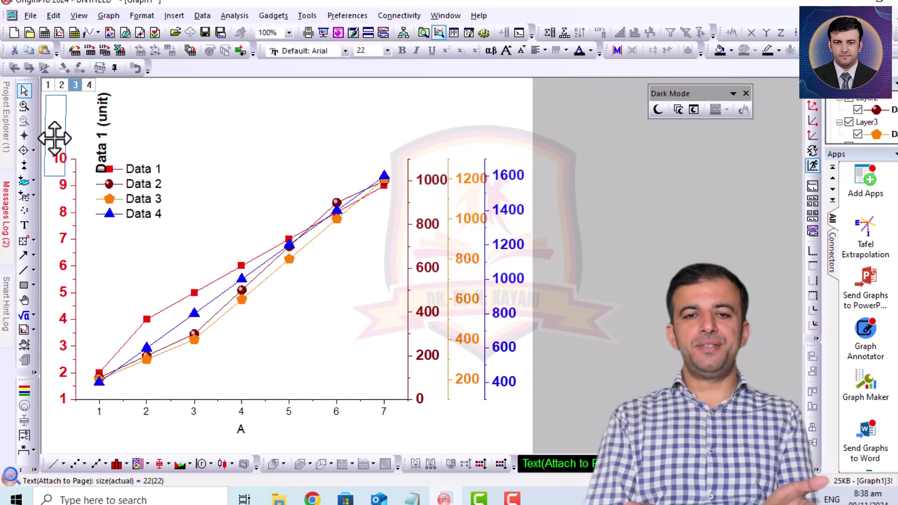
{"action": "left_click_drag", "start_coordinate": [75, 178], "coordinate": [67, 157]}
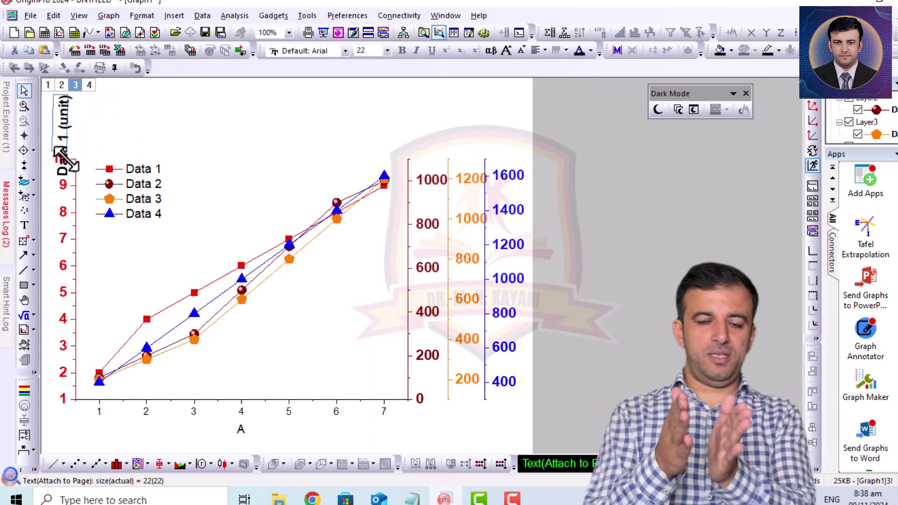
{"action": "left_click", "coordinate": [61, 126]}
{"action": "left_click_drag", "start_coordinate": [71, 125], "coordinate": [83, 127]}
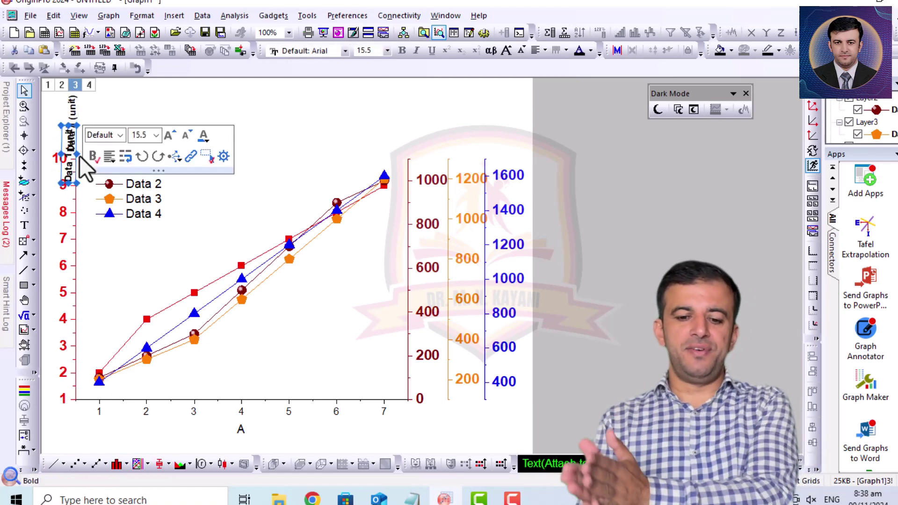
Place copies of the axis label above the dark red and orange Y axes, and change the dark red axis's copy to "Data 2 (unit)"
{"action": "left_click_drag", "start_coordinate": [63, 161], "coordinate": [463, 149]}
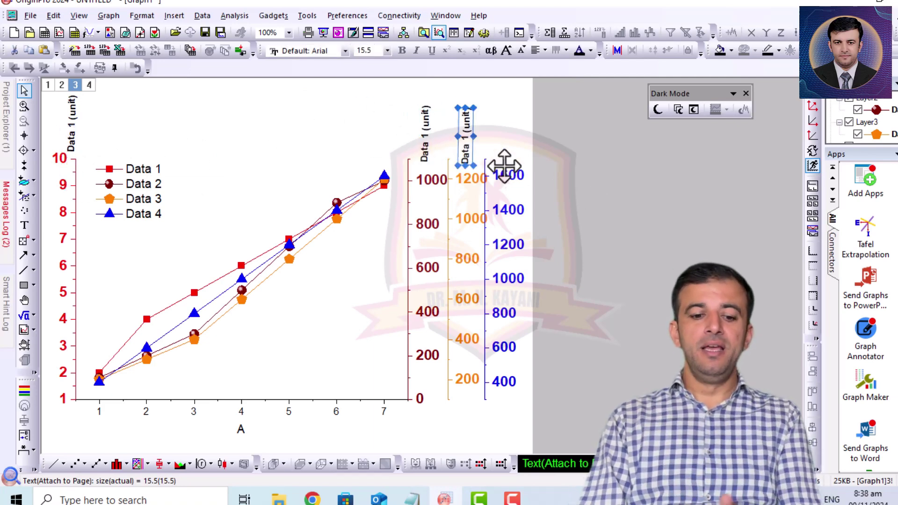
{"action": "left_click", "coordinate": [577, 196]}
{"action": "left_click", "coordinate": [423, 123]}
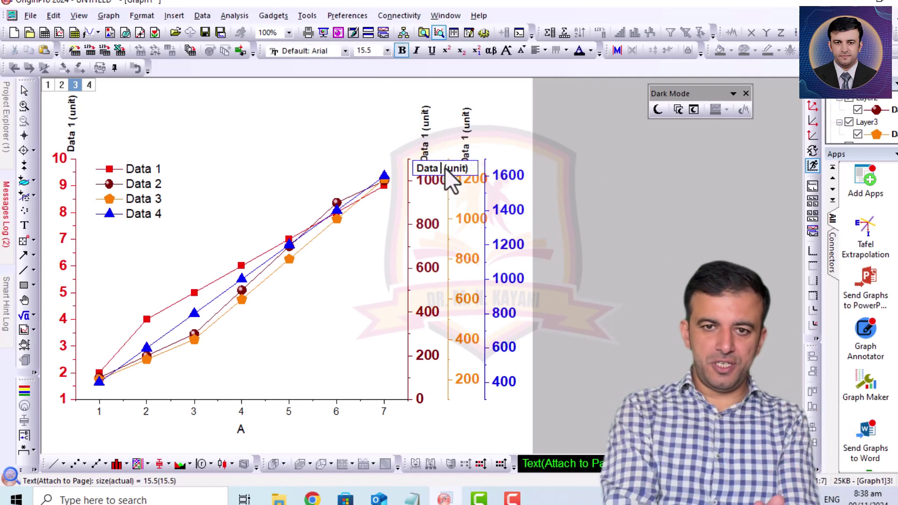
{"action": "left_click", "coordinate": [588, 190]}
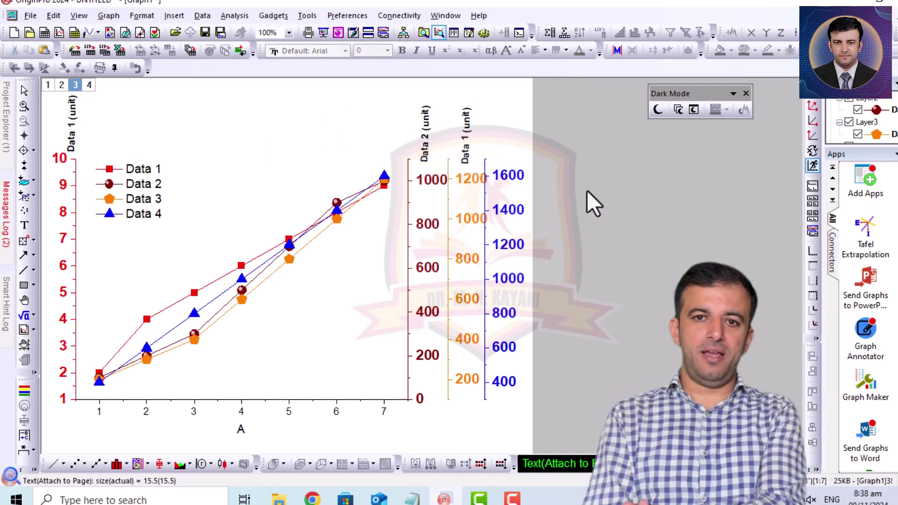
Change the label above the orange Y axis to "Data 3 (unit)"
{"action": "left_click", "coordinate": [471, 140]}
{"action": "left_click", "coordinate": [473, 153]}
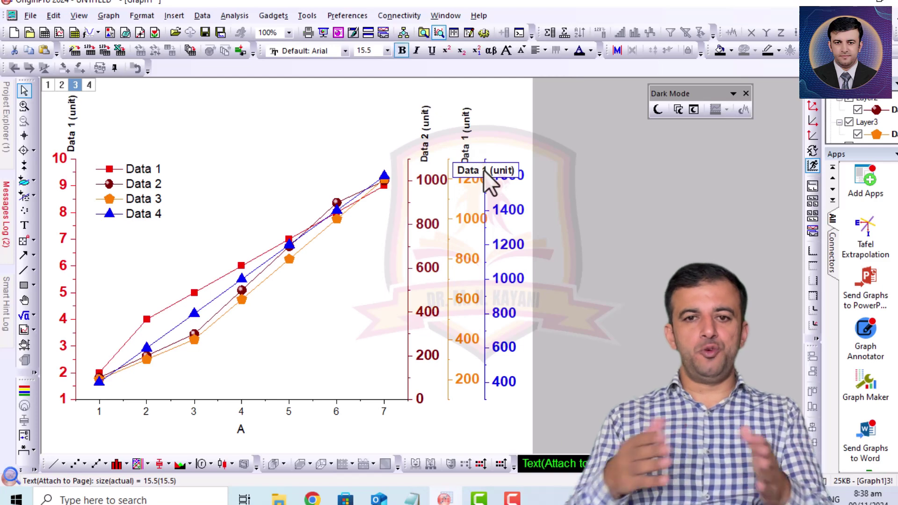
{"action": "left_click", "coordinate": [643, 204]}
Paste another copy of the axis label above the blue Y axis and change its text to "Data 4 (unit)"
{"action": "key", "text": "ctrl+v"}
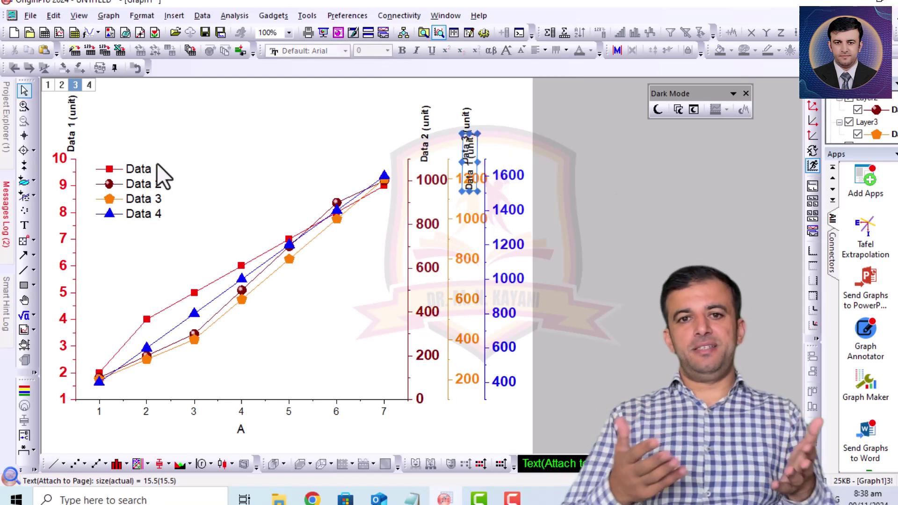
{"action": "left_click_drag", "start_coordinate": [471, 168], "coordinate": [508, 141]}
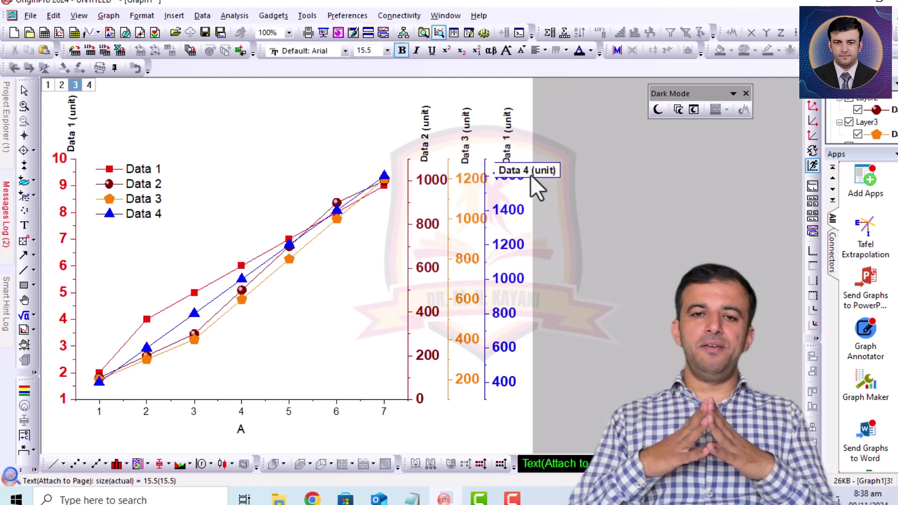
{"action": "left_click", "coordinate": [589, 210]}
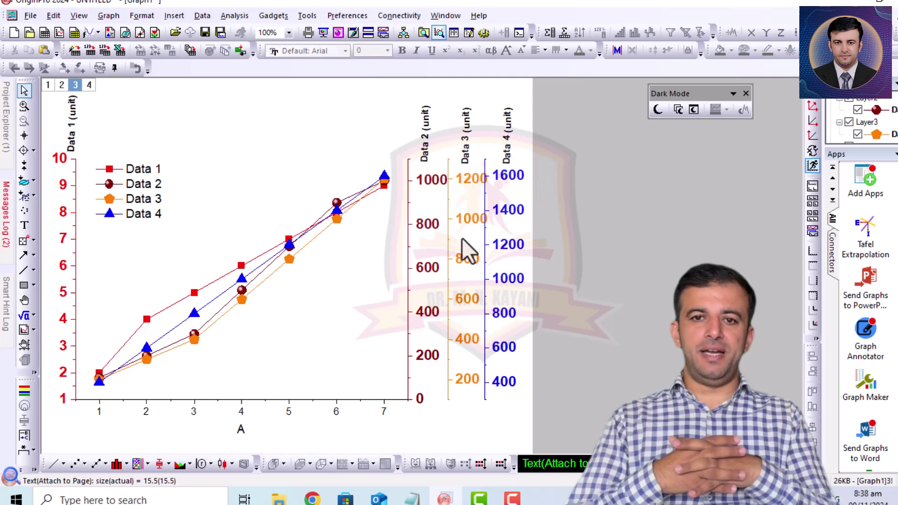
Open the Book1 worksheet and change the note beside the data to "METHOD 2"
{"action": "mouse_move", "coordinate": [4, 131]}
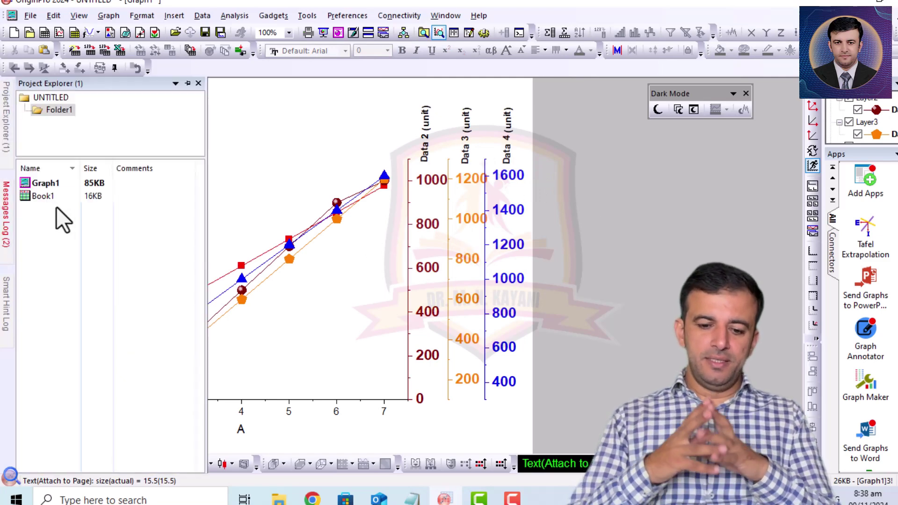
{"action": "double_click", "coordinate": [41, 197]}
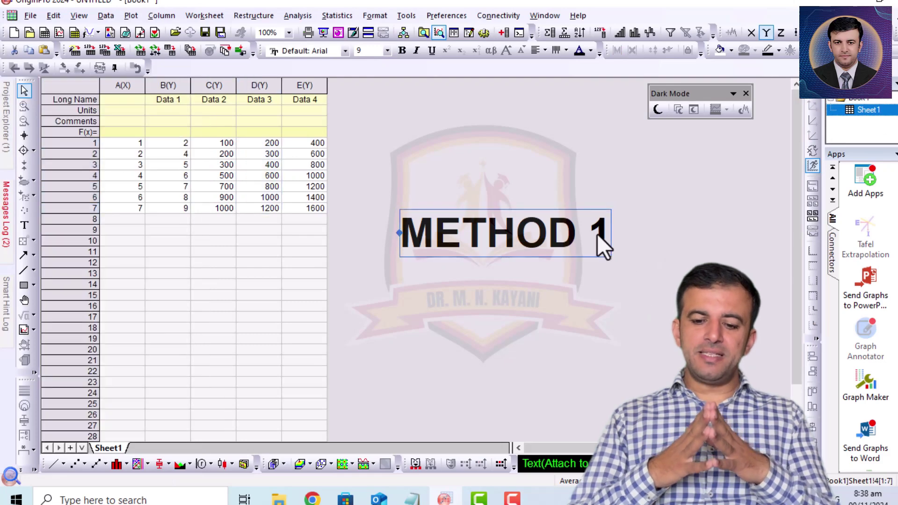
{"action": "double_click", "coordinate": [603, 249]}
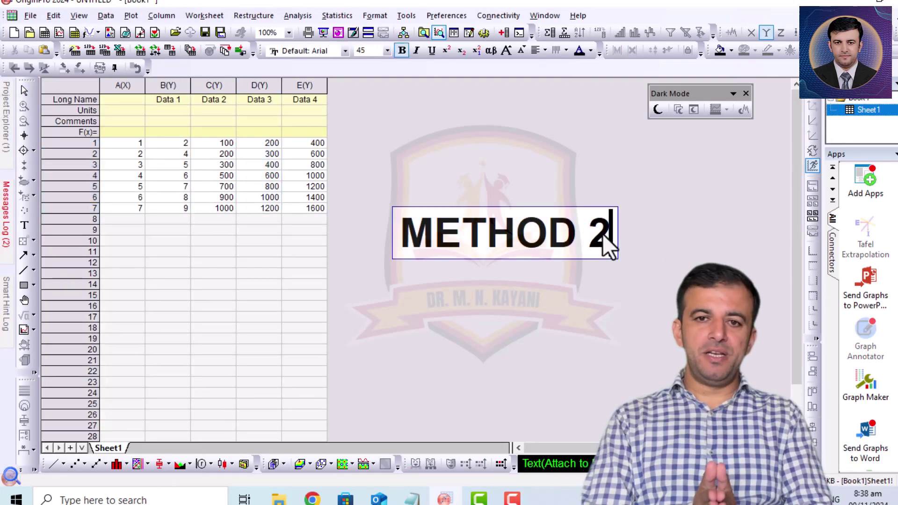
Select columns A through E of the worksheet and plot them as a 4Ys YY-YY graph
{"action": "left_click", "coordinate": [622, 290]}
{"action": "left_click_drag", "start_coordinate": [289, 91], "coordinate": [119, 86]}
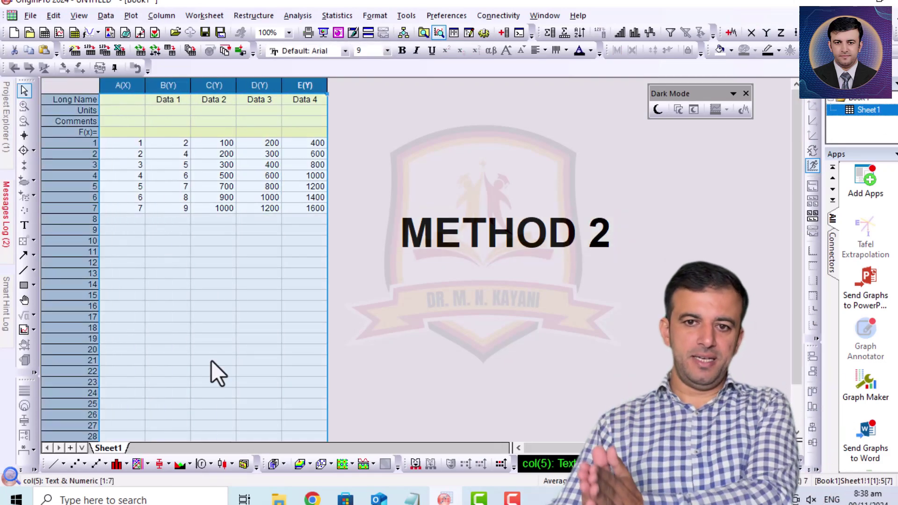
{"action": "left_click", "coordinate": [146, 464]}
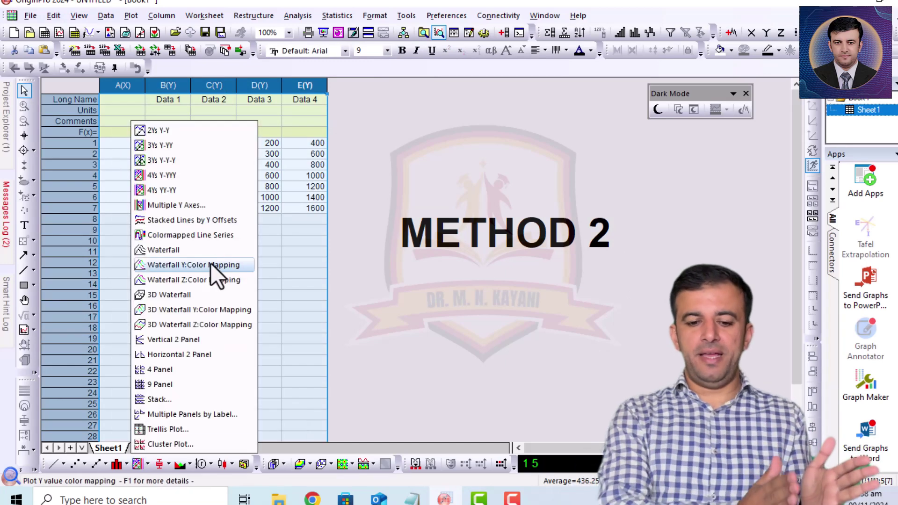
{"action": "left_click", "coordinate": [165, 190]}
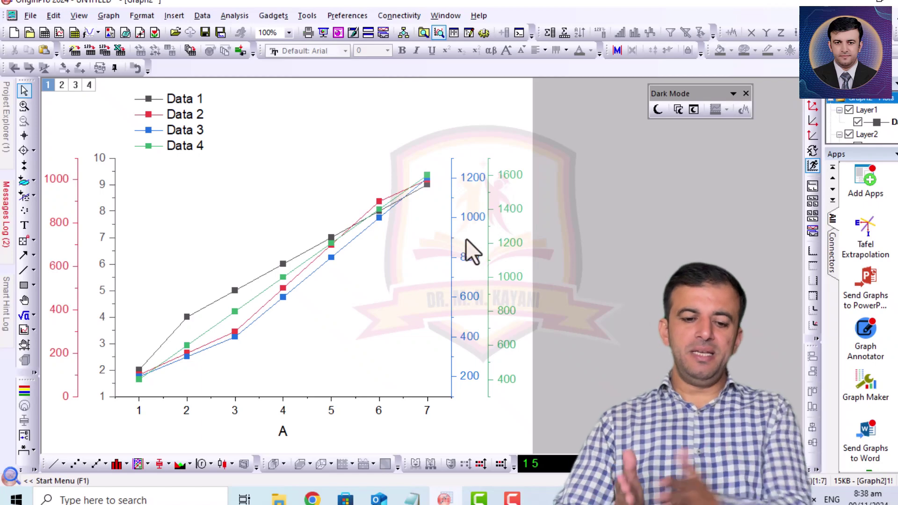
{"action": "left_click", "coordinate": [509, 246]}
{"action": "left_click", "coordinate": [469, 257]}
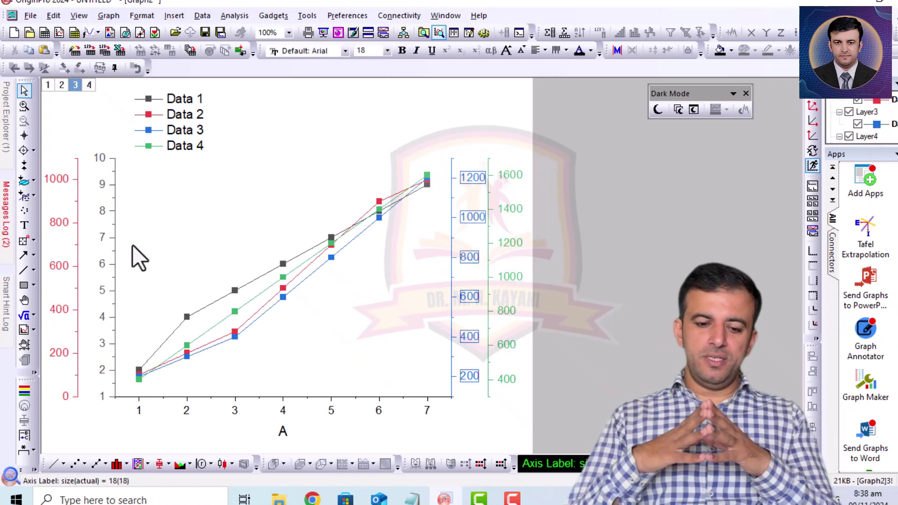
{"action": "left_click", "coordinate": [64, 265]}
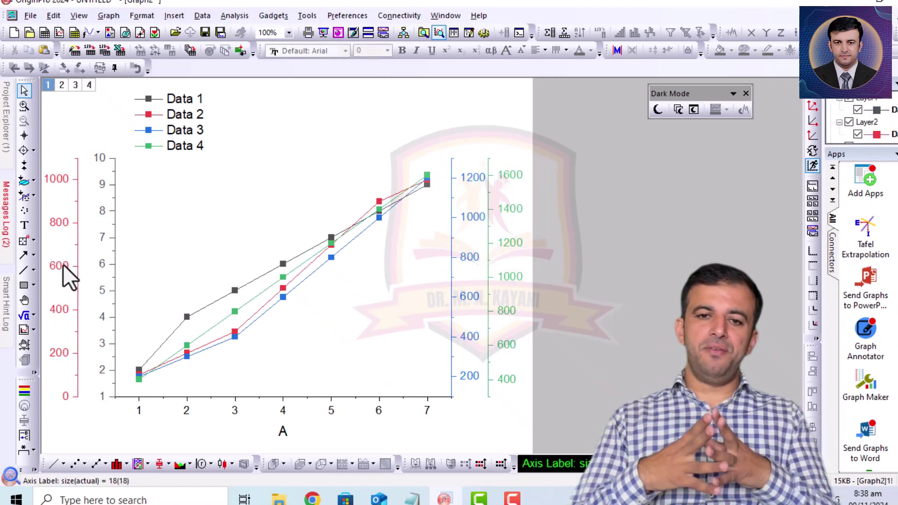
{"action": "left_click", "coordinate": [679, 292]}
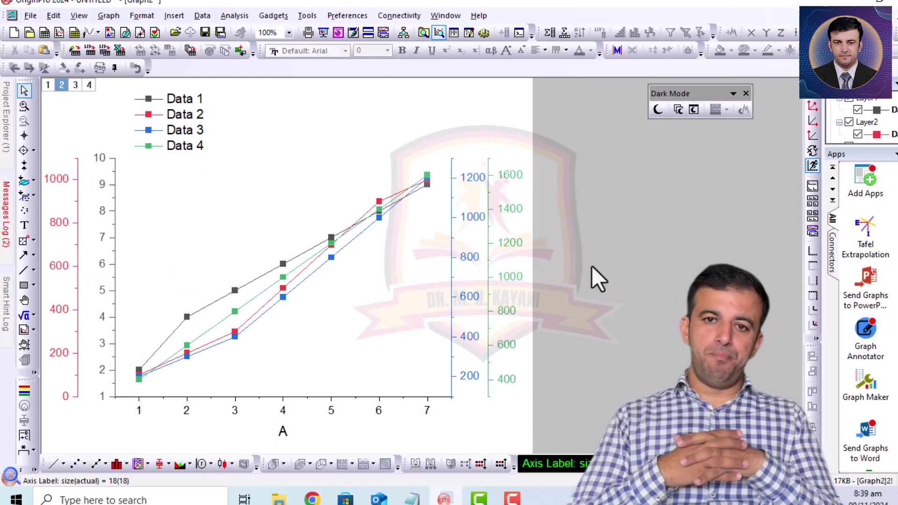
Open the Book1 worksheet again and change the note beside the data to "METHOD 3"
{"action": "mouse_move", "coordinate": [5, 161]}
{"action": "double_click", "coordinate": [42, 209]}
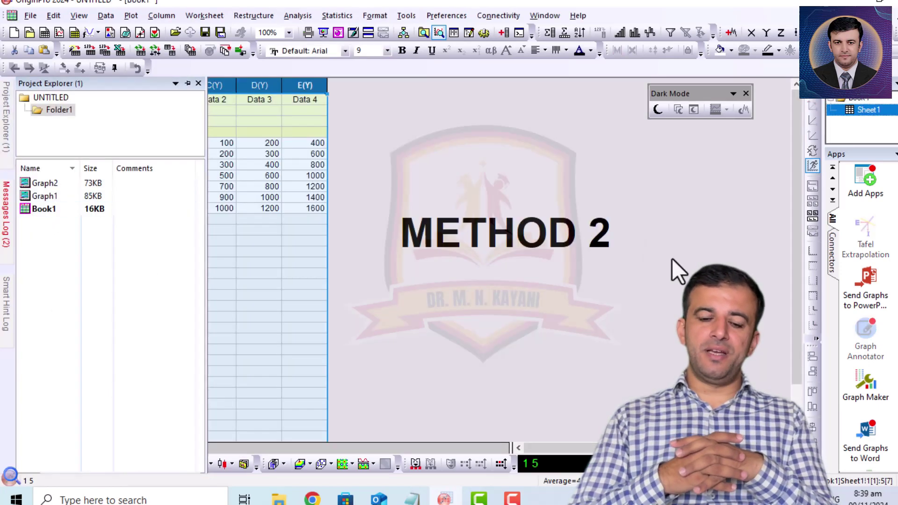
{"action": "left_click", "coordinate": [602, 235]}
{"action": "double_click", "coordinate": [603, 235]}
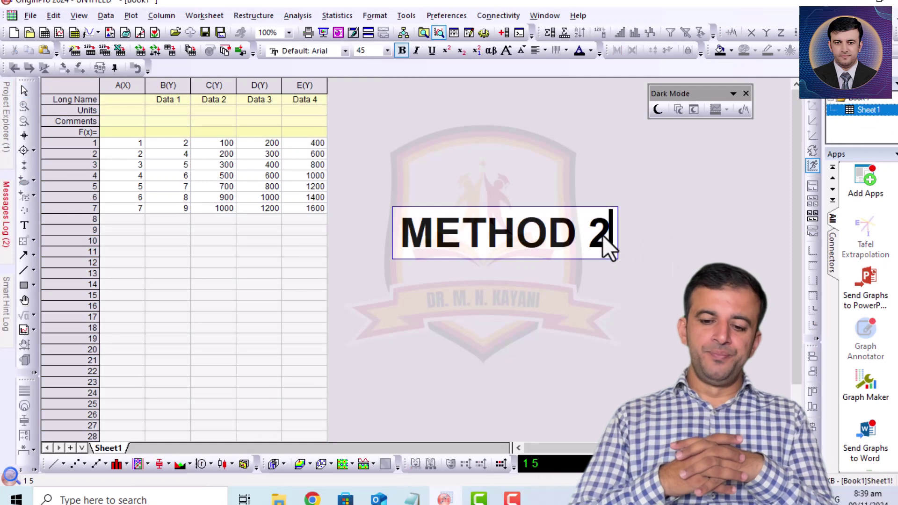
{"action": "key", "text": "BackSpace"}
{"action": "type", "text": "3"}
{"action": "left_click", "coordinate": [561, 314]}
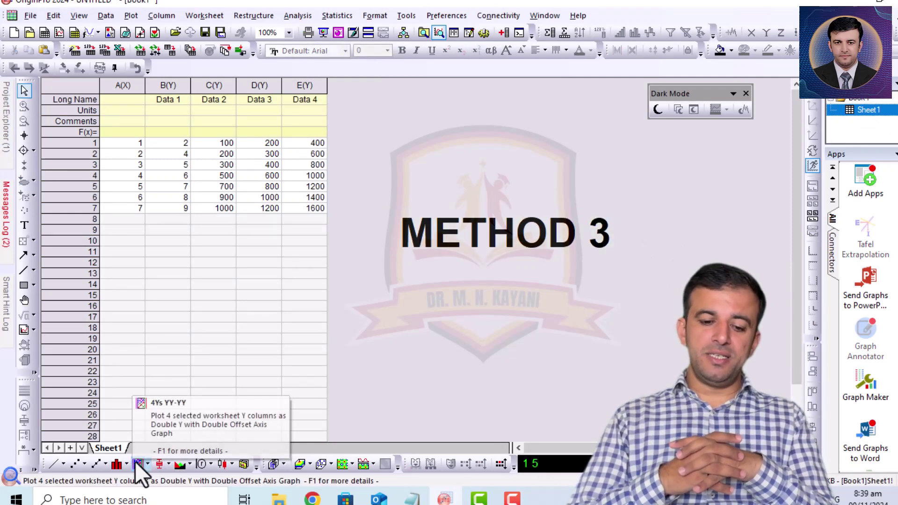
Select columns A through E of the worksheet and plot them as a 4 Panel graph
{"action": "left_click_drag", "start_coordinate": [304, 86], "coordinate": [123, 89]}
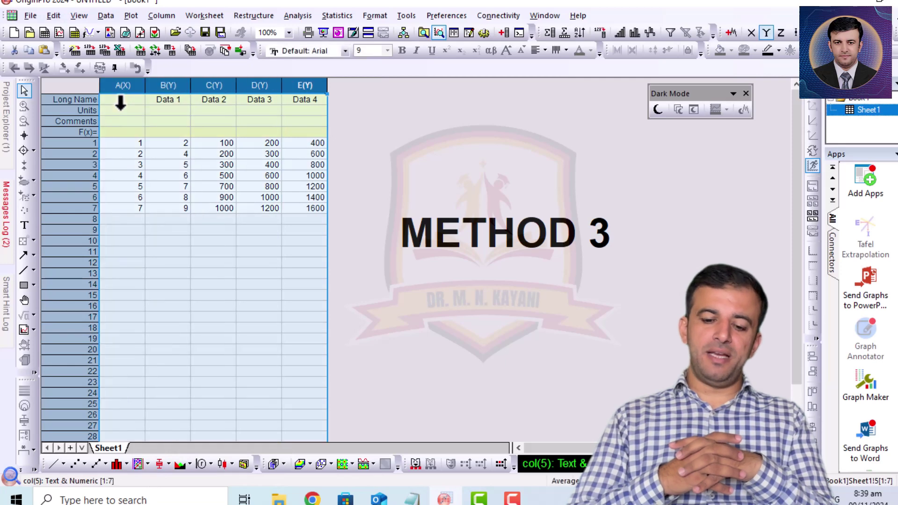
{"action": "left_click", "coordinate": [132, 17]}
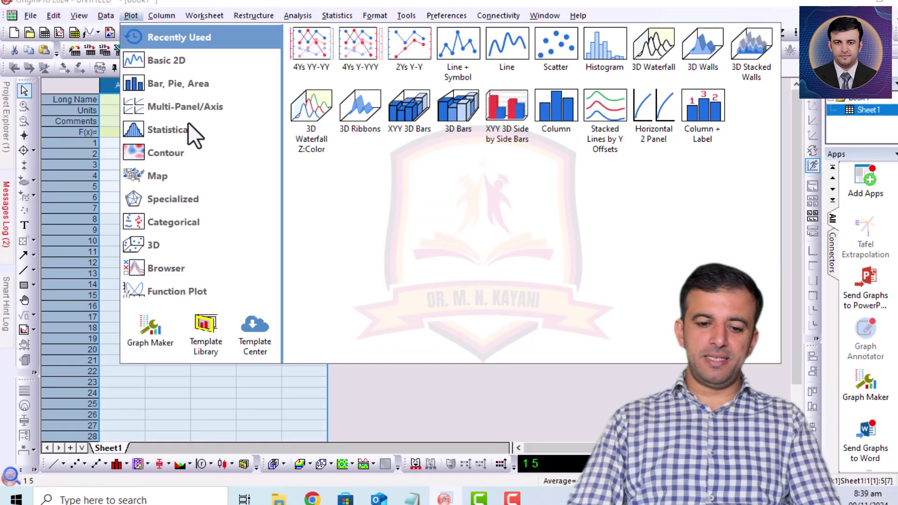
{"action": "mouse_move", "coordinate": [169, 129]}
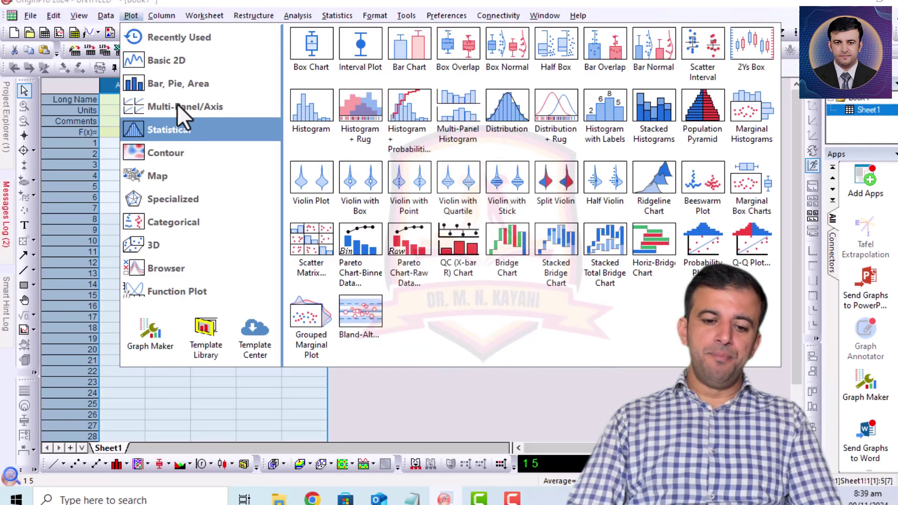
{"action": "mouse_move", "coordinate": [178, 105]}
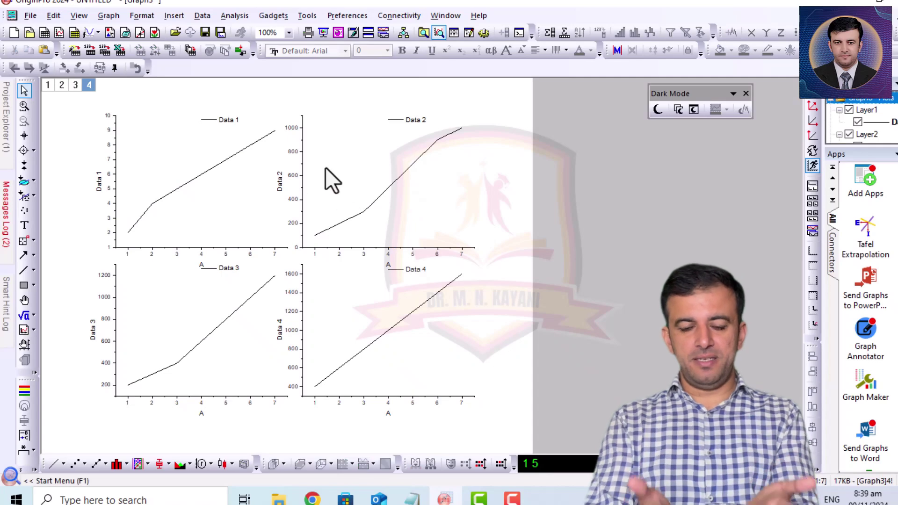
Change the Data 1 and Data 2 panels to Line + Symbol plots
{"action": "left_click", "coordinate": [215, 184]}
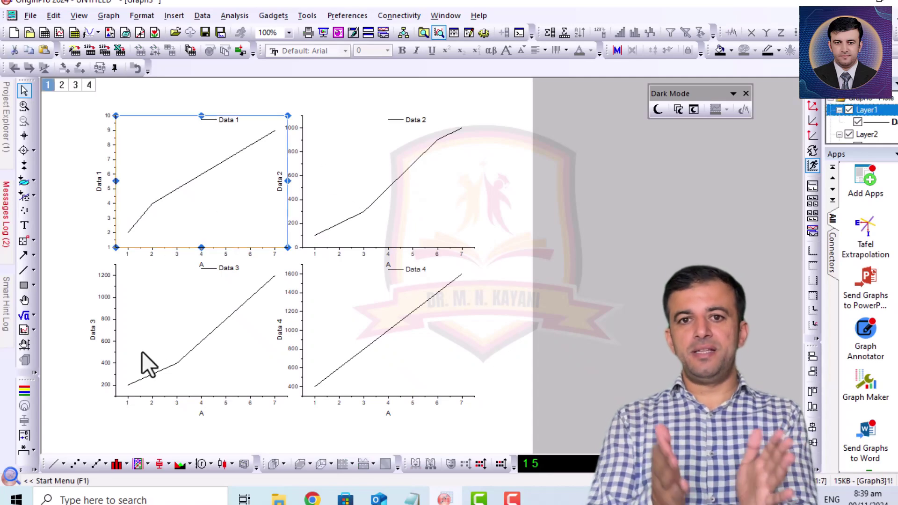
{"action": "left_click", "coordinate": [94, 467]}
{"action": "left_click", "coordinate": [336, 195]}
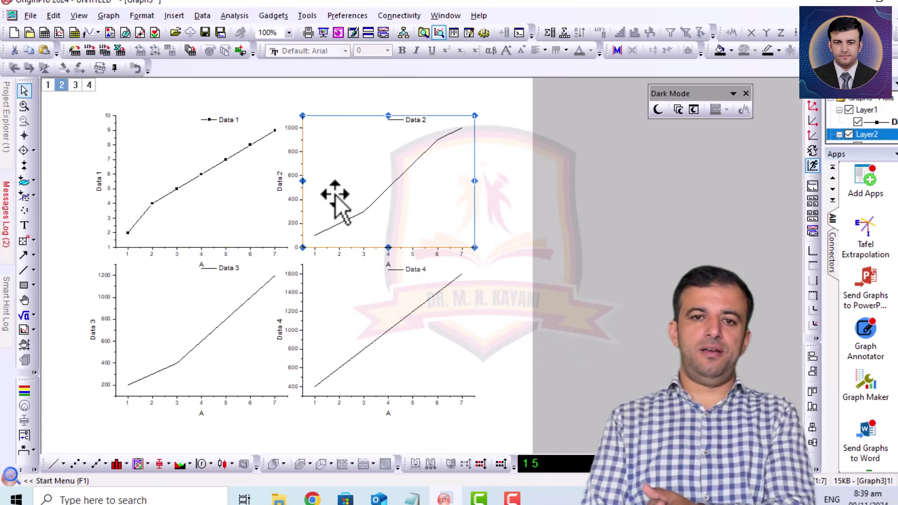
{"action": "left_click", "coordinate": [95, 465]}
Change the Data 3 and Data 4 panels to Line + Symbol plots
{"action": "left_click", "coordinate": [165, 310]}
{"action": "left_click", "coordinate": [88, 468]}
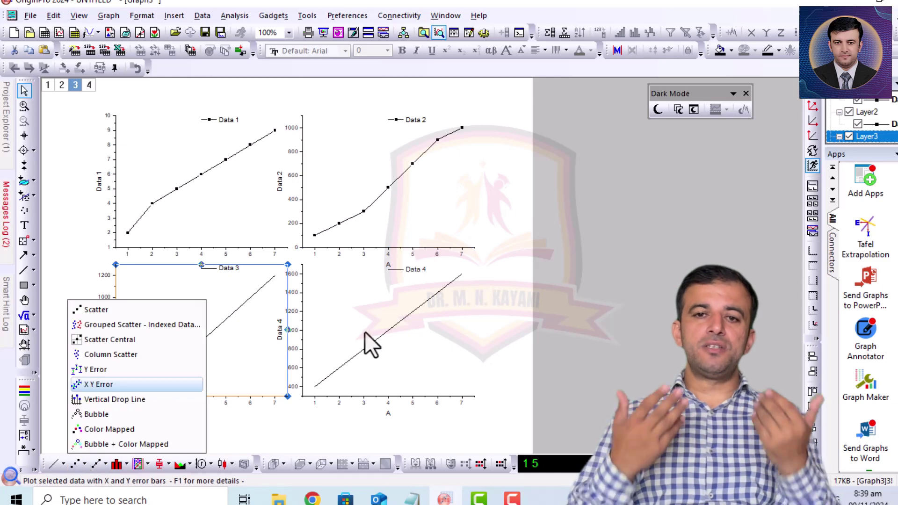
{"action": "left_click", "coordinate": [124, 308]}
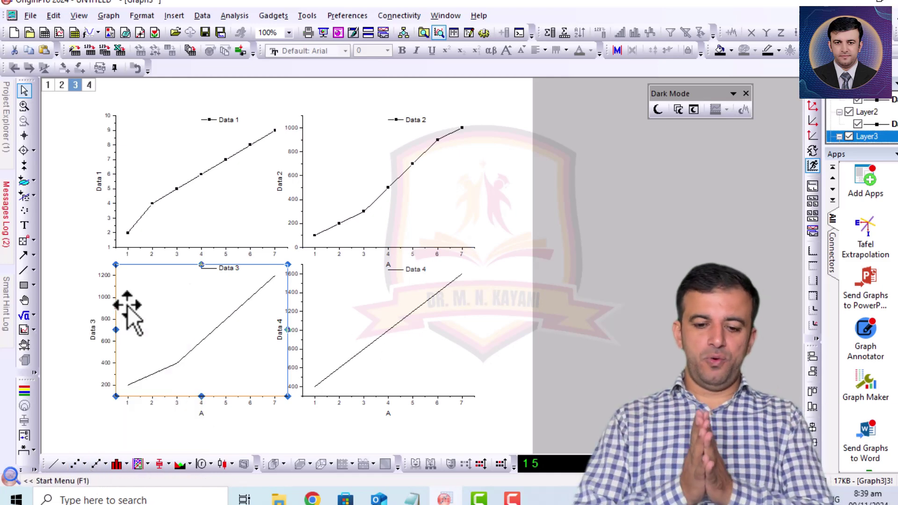
{"action": "left_click", "coordinate": [360, 328]}
{"action": "left_click", "coordinate": [96, 464]}
{"action": "left_click", "coordinate": [220, 334]}
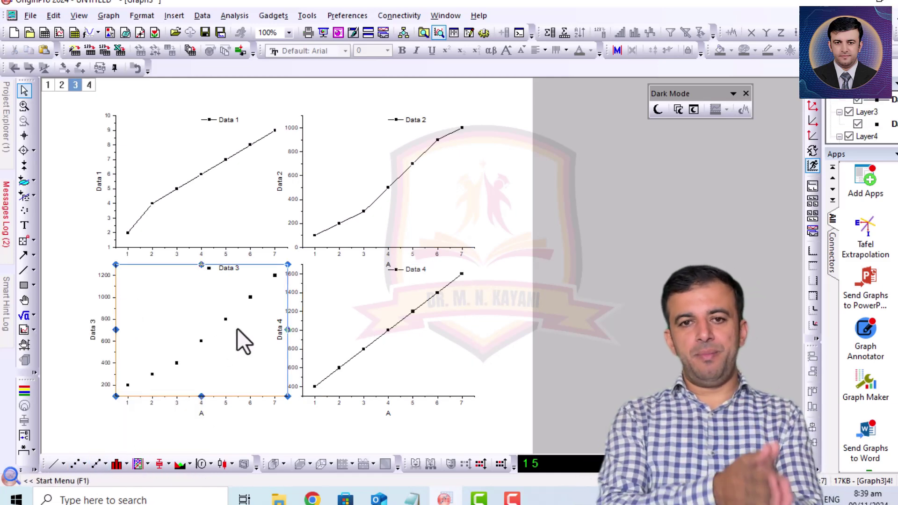
{"action": "left_click", "coordinate": [95, 463]}
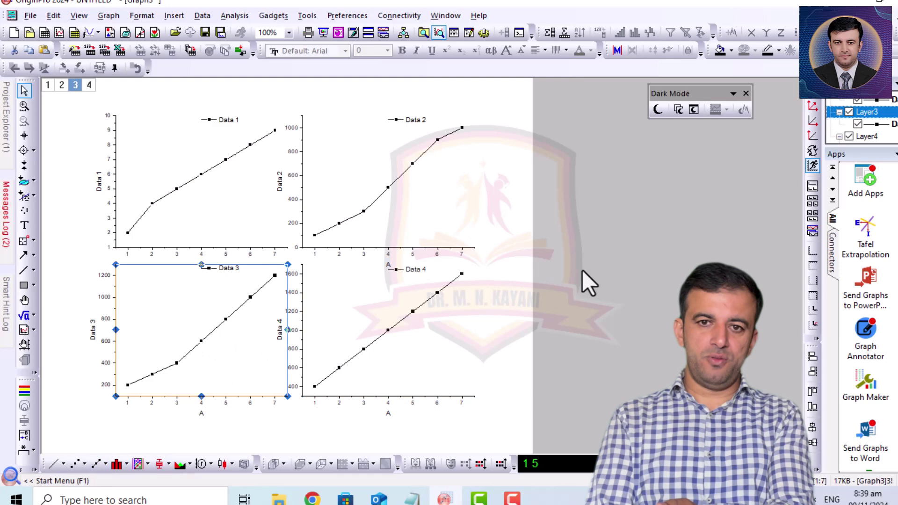
{"action": "left_click", "coordinate": [675, 209]}
Set the symbol size of the Data 1 curve to 15 points
{"action": "left_click", "coordinate": [248, 144]}
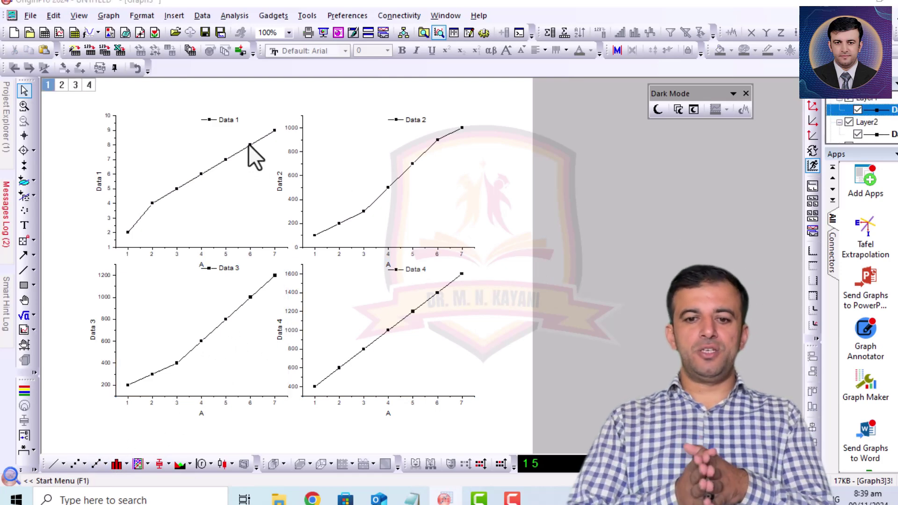
{"action": "double_click", "coordinate": [249, 144]}
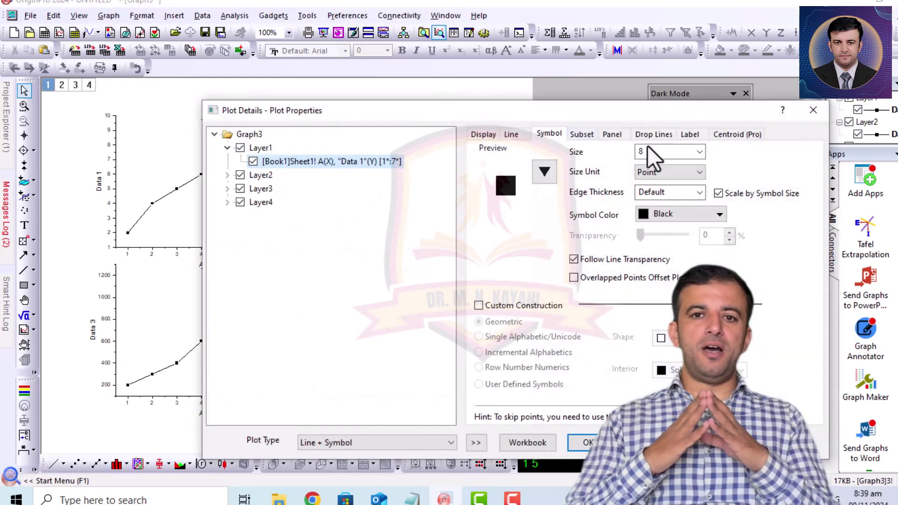
{"action": "left_click", "coordinate": [699, 152]}
{"action": "left_click", "coordinate": [651, 225]}
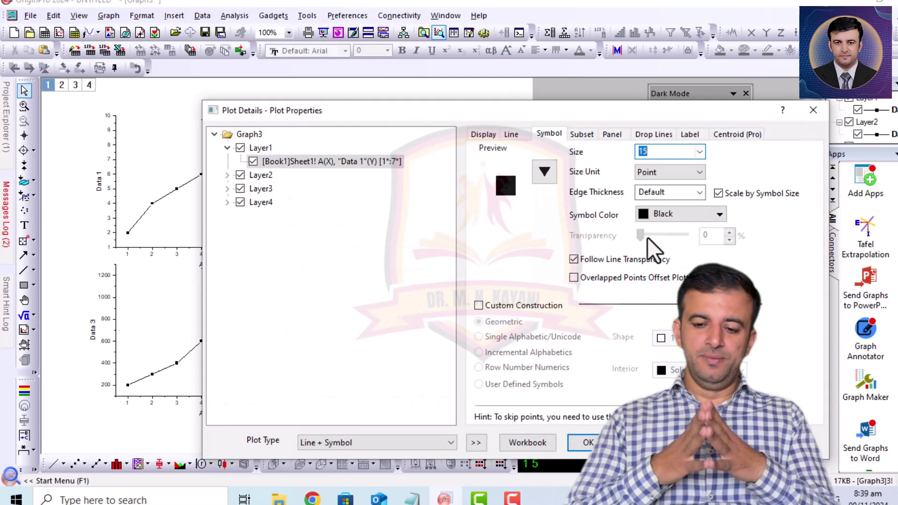
{"action": "left_click", "coordinate": [586, 442]}
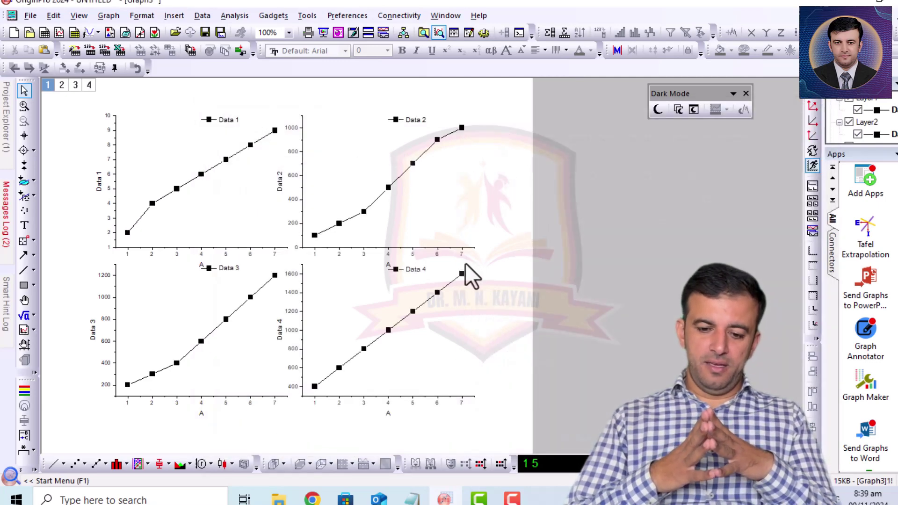
In the graph's page properties, set the common display settings for layers 1:4 from Include to Exclude
{"action": "left_click", "coordinate": [461, 276]}
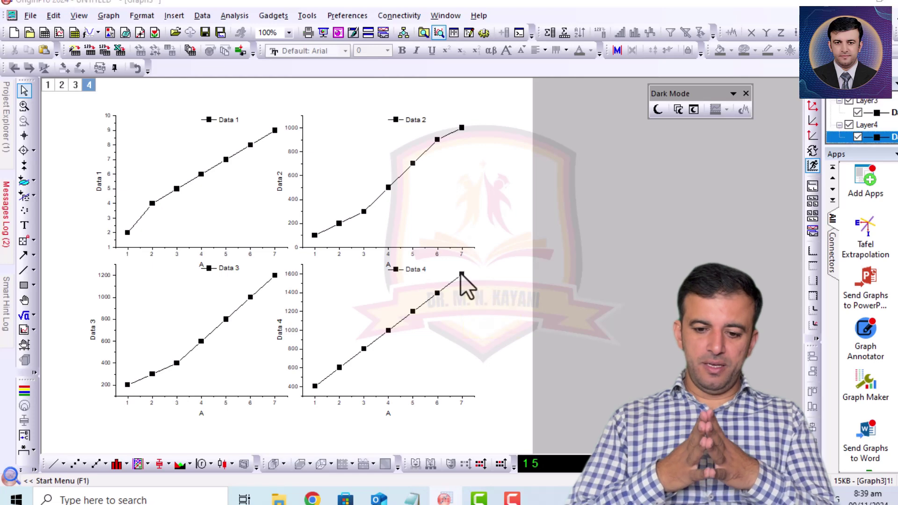
{"action": "key", "text": "Escape"}
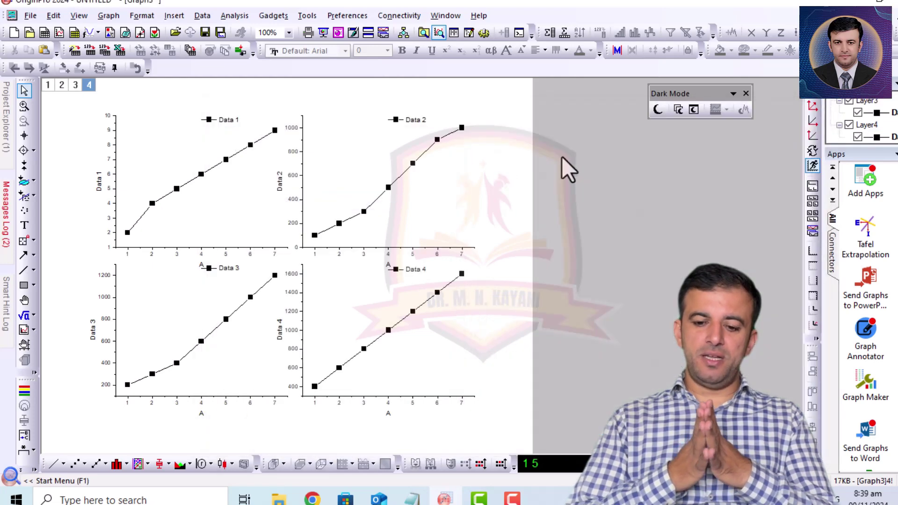
{"action": "double_click", "coordinate": [582, 248]}
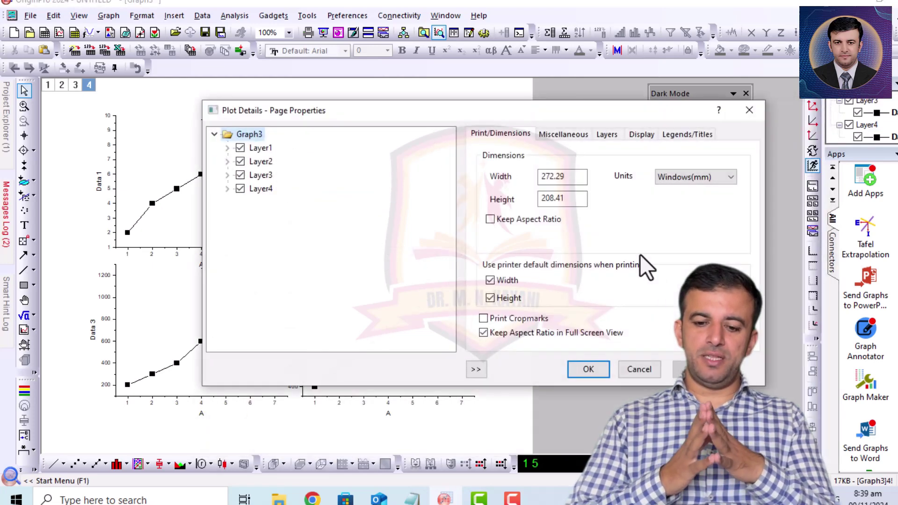
{"action": "left_click", "coordinate": [612, 136]}
{"action": "left_click", "coordinate": [608, 323]}
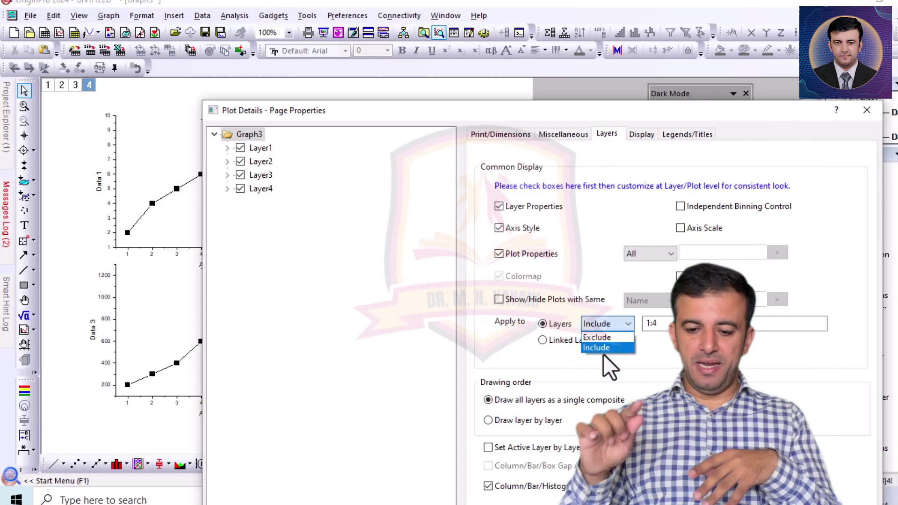
{"action": "left_click", "coordinate": [601, 334]}
{"action": "left_click_drag", "start_coordinate": [602, 119], "coordinate": [518, 27]}
{"action": "left_click", "coordinate": [505, 447]}
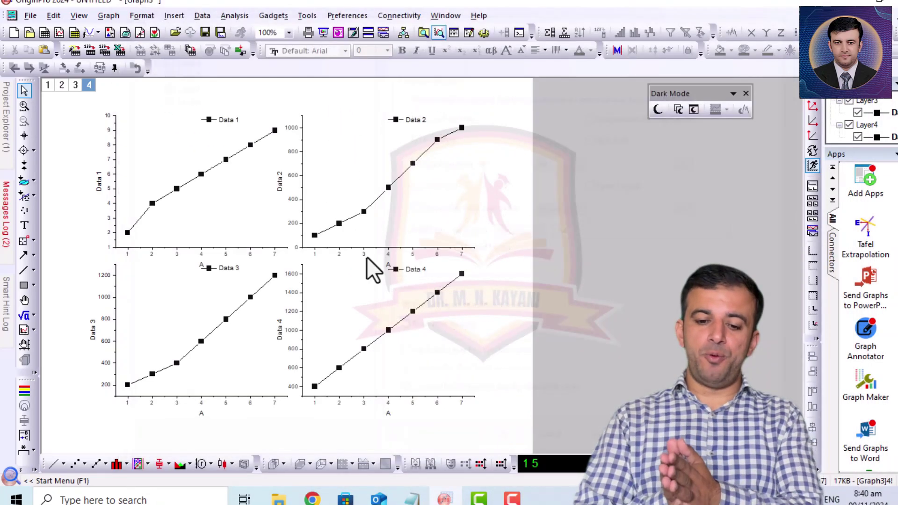
Change the symbol of the Data 2 curve to a solid hexagon
{"action": "double_click", "coordinate": [364, 212]}
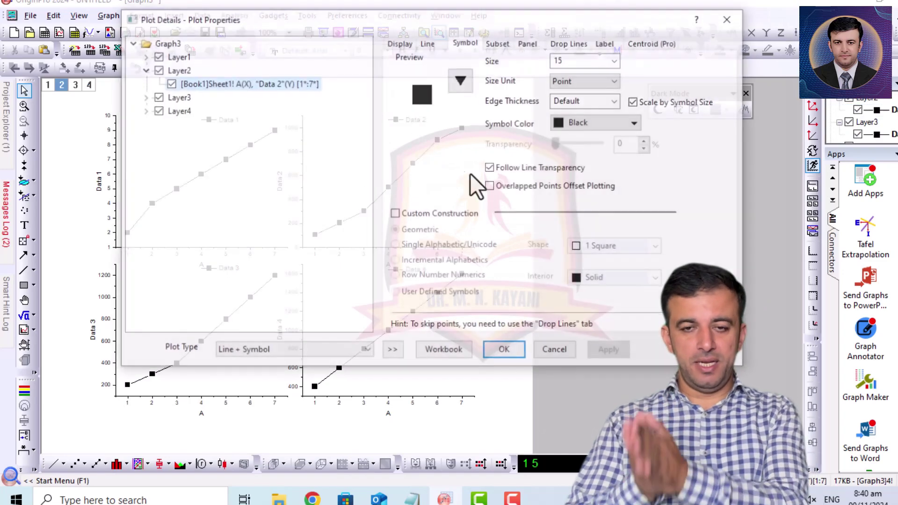
{"action": "left_click", "coordinate": [461, 81]}
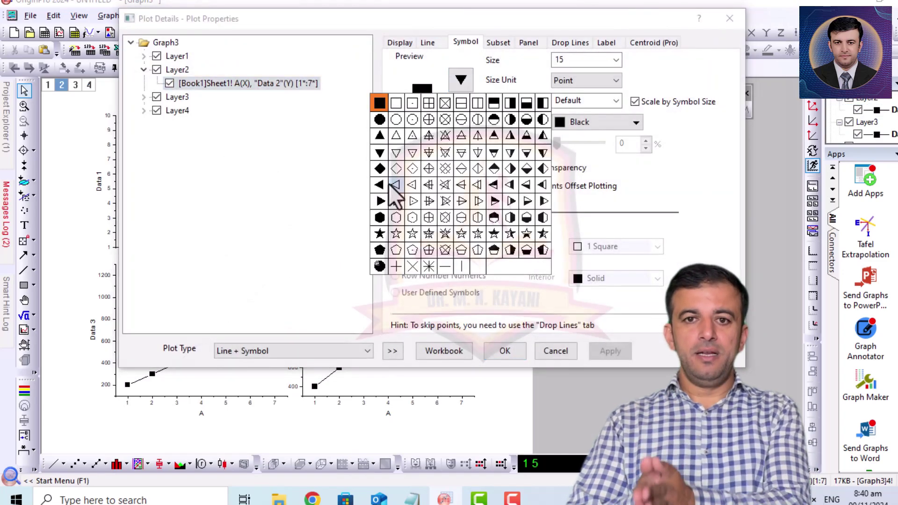
{"action": "left_click", "coordinate": [380, 218]}
{"action": "left_click", "coordinate": [503, 352]}
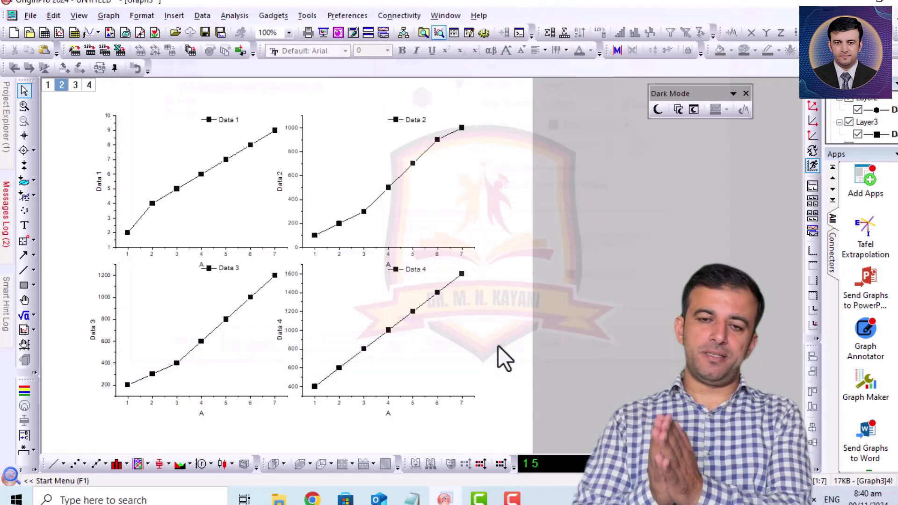
Set the line color of the Data 2 curve to Red
{"action": "left_click", "coordinate": [364, 210]}
{"action": "double_click", "coordinate": [508, 182]}
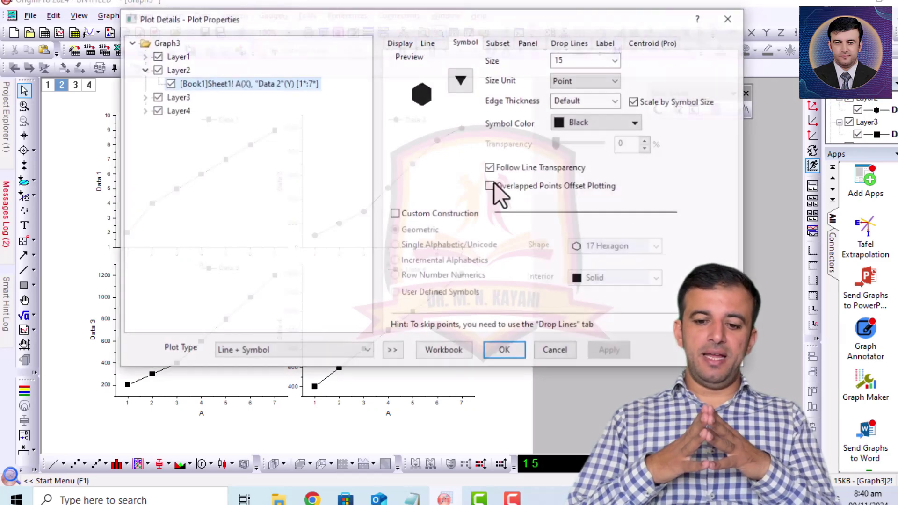
{"action": "left_click", "coordinate": [437, 42]}
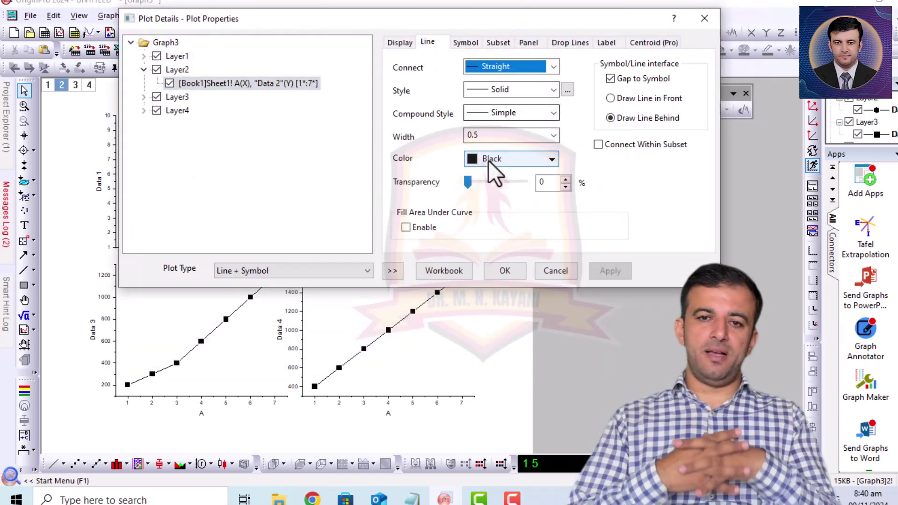
{"action": "left_click", "coordinate": [489, 160]}
{"action": "left_click", "coordinate": [487, 212]}
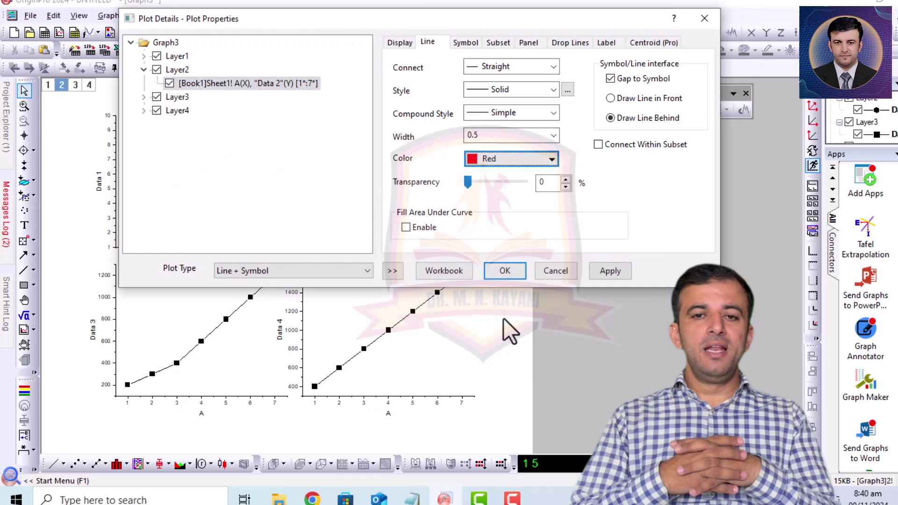
{"action": "left_click", "coordinate": [505, 270]}
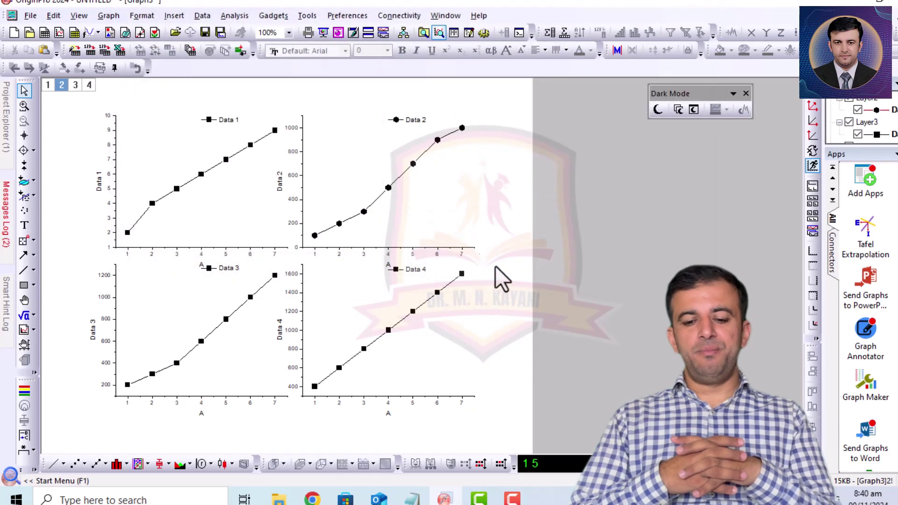
Set the symbol color of the Data 2 curve to Red
{"action": "double_click", "coordinate": [387, 187]}
{"action": "left_click", "coordinate": [474, 42]}
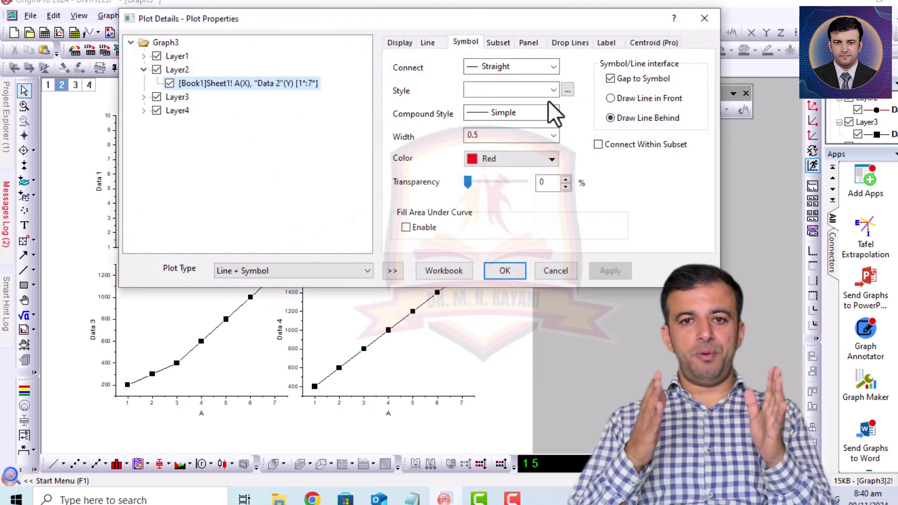
{"action": "left_click", "coordinate": [568, 121]}
{"action": "left_click", "coordinate": [573, 176]}
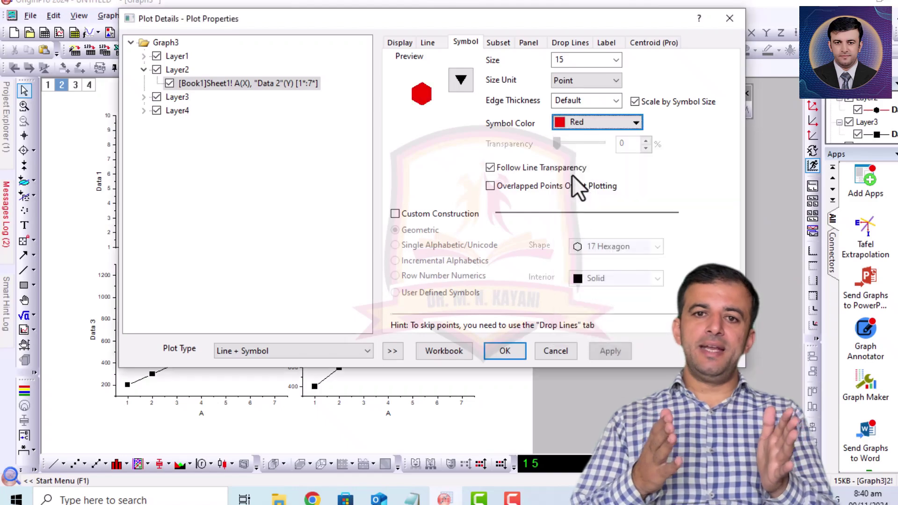
{"action": "left_click", "coordinate": [505, 351]}
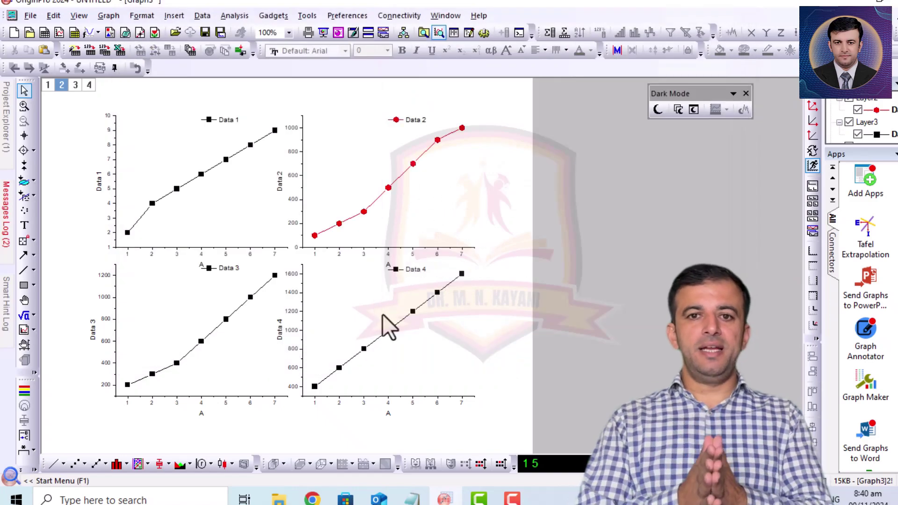
Change the symbol of the Data 4 curve to a solid pentagon and set its symbol color to Orange
{"action": "double_click", "coordinate": [410, 313]}
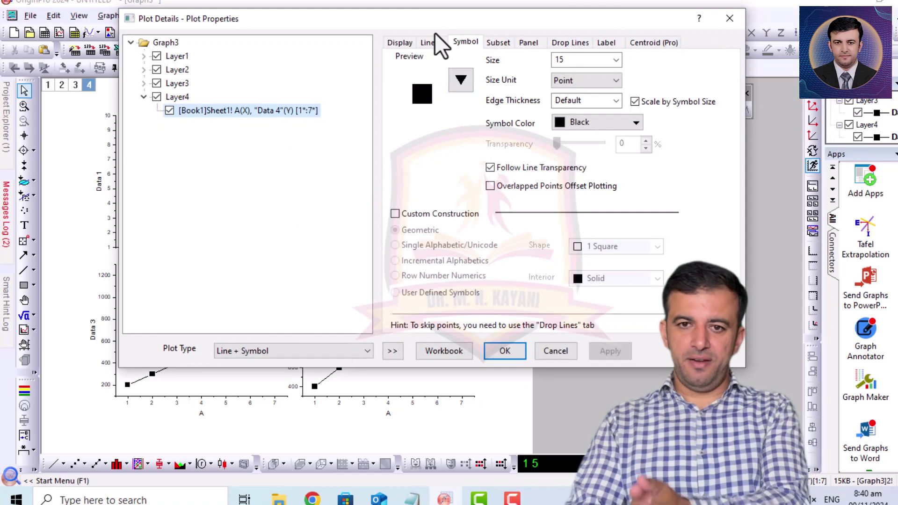
{"action": "left_click", "coordinate": [460, 80]}
{"action": "left_click", "coordinate": [380, 255]}
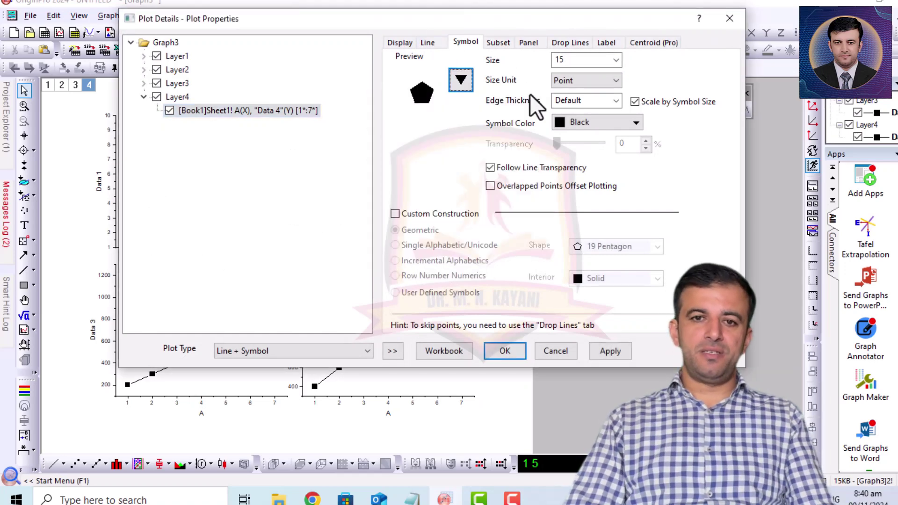
{"action": "left_click", "coordinate": [567, 122]}
{"action": "left_click", "coordinate": [732, 175]}
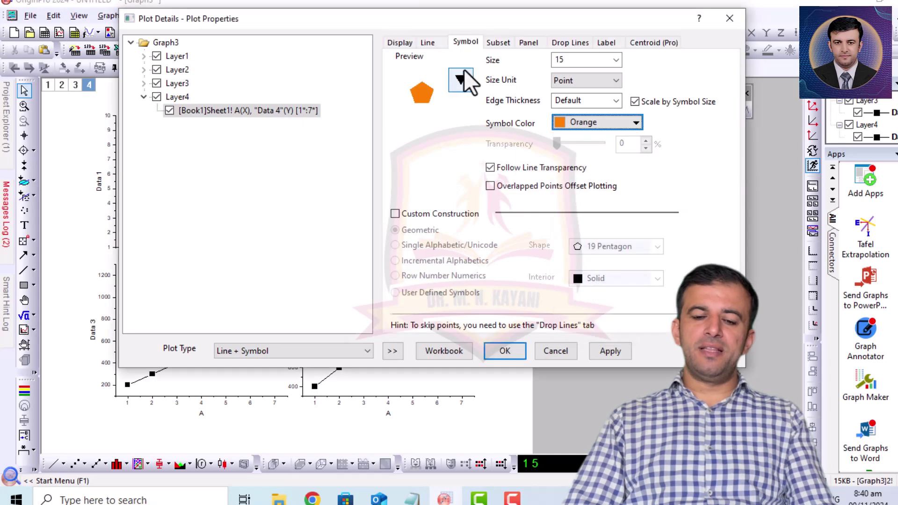
Set the line color of the Data 4 curve to Orange and apply the plot settings
{"action": "left_click", "coordinate": [428, 42]}
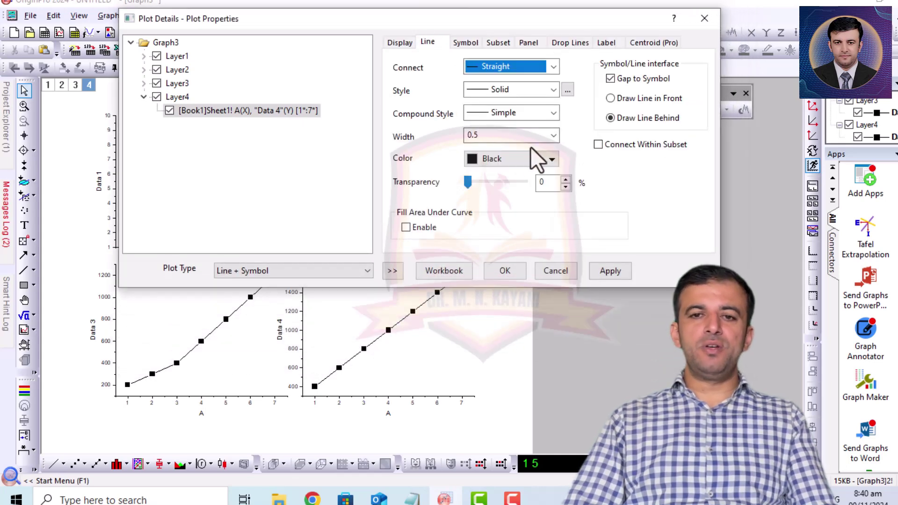
{"action": "left_click", "coordinate": [526, 159]}
{"action": "left_click", "coordinate": [645, 212]}
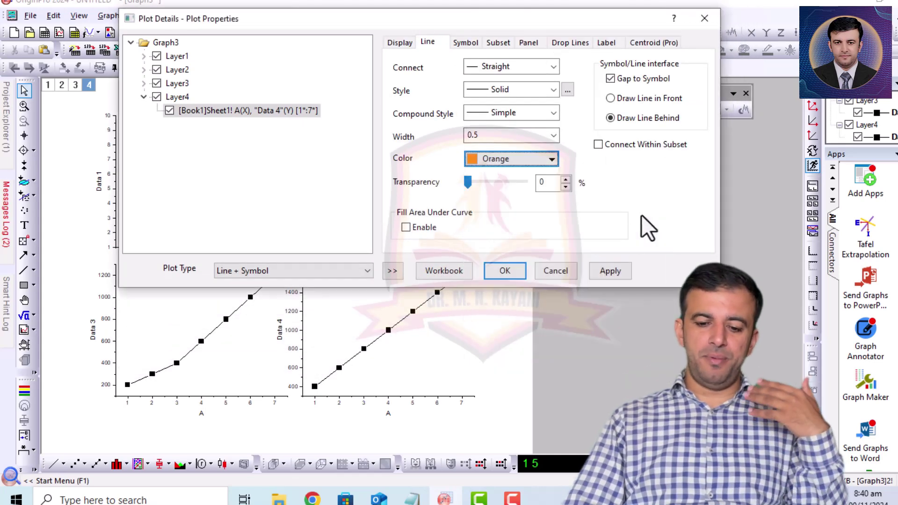
{"action": "left_click", "coordinate": [514, 275]}
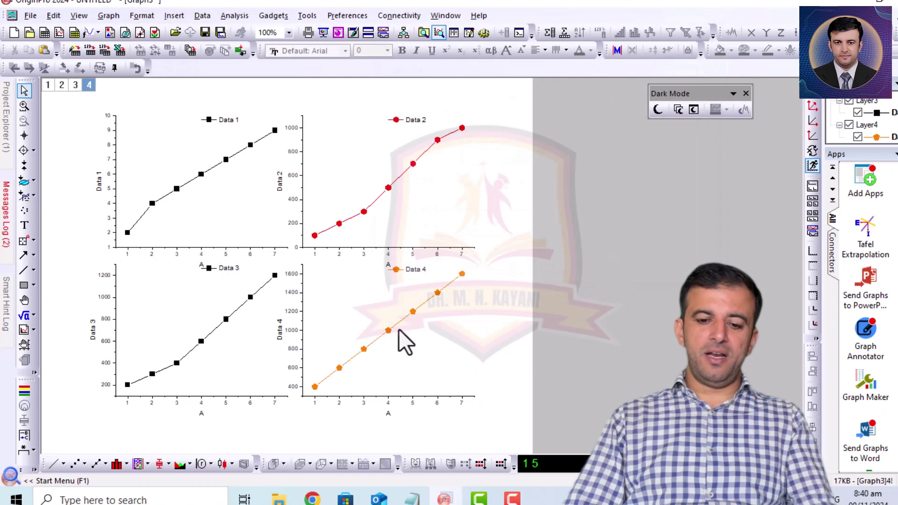
Increase the font size of the Data 1, Data 2, Data 3 and Data 4 legends in the four panels
{"action": "left_click", "coordinate": [234, 115]}
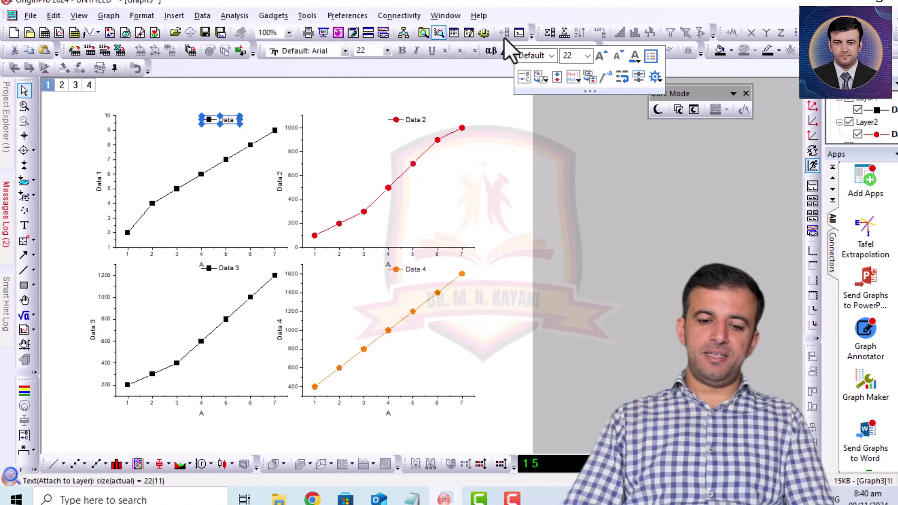
{"action": "left_click", "coordinate": [505, 52]}
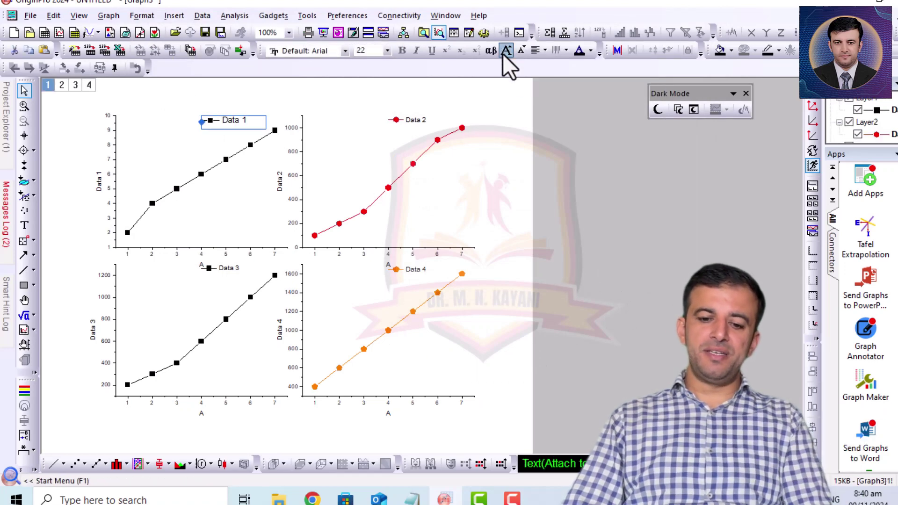
{"action": "left_click", "coordinate": [408, 119]}
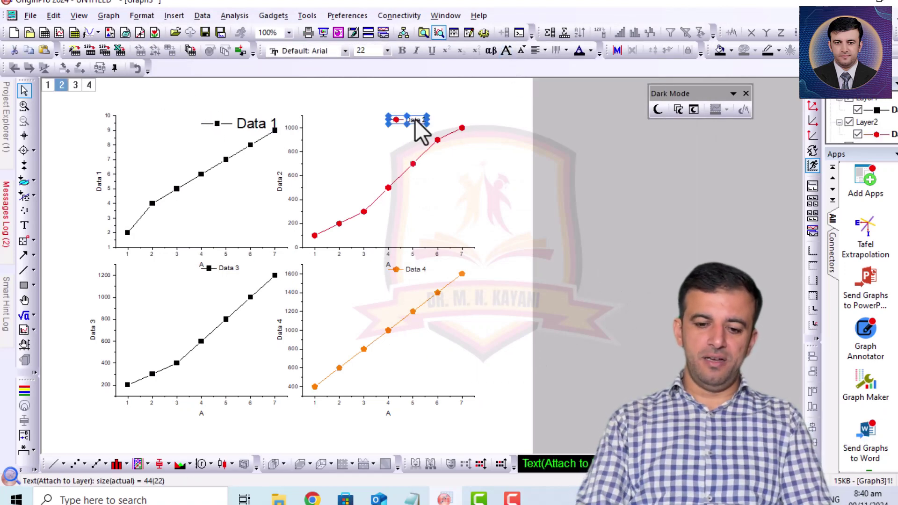
{"action": "left_click", "coordinate": [507, 51]}
{"action": "left_click", "coordinate": [234, 270]}
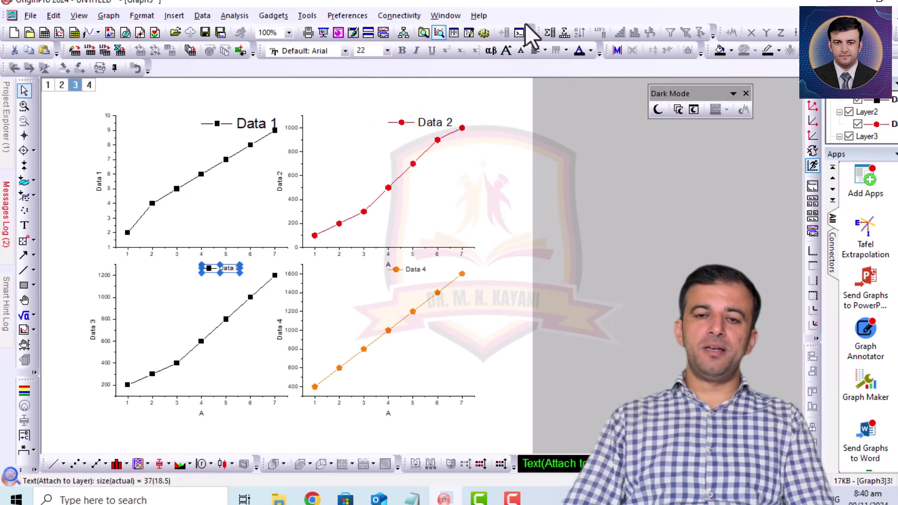
{"action": "left_click", "coordinate": [506, 51]}
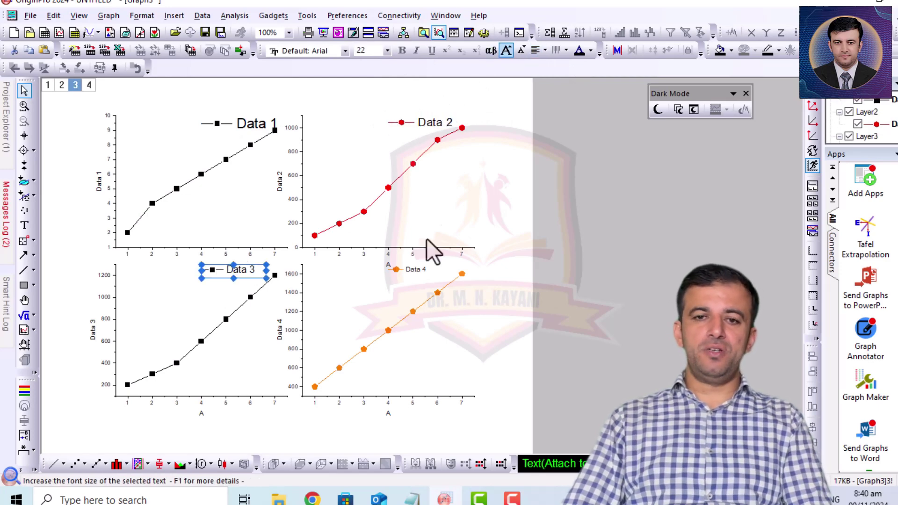
{"action": "left_click", "coordinate": [407, 270]}
{"action": "left_click", "coordinate": [507, 50]}
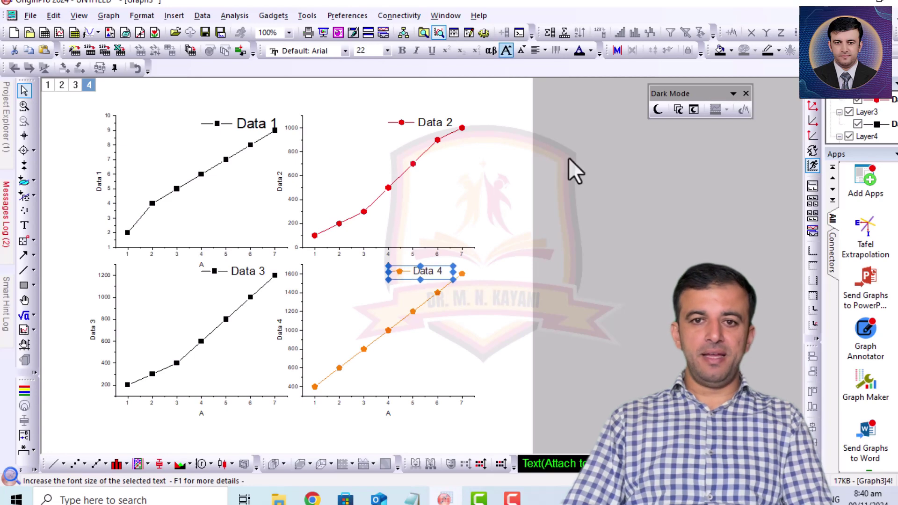
{"action": "left_click", "coordinate": [608, 234]}
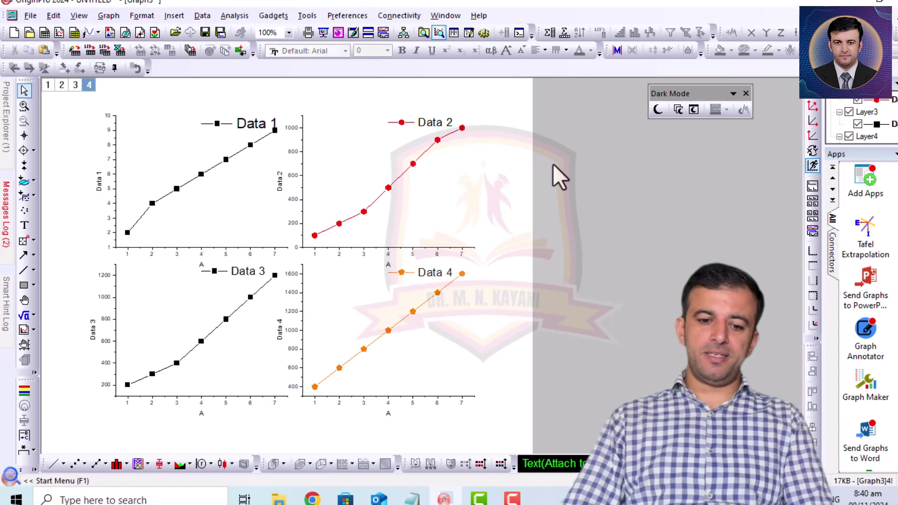
Return to the Book1 worksheet and change the large text label beside the data to METHOD 4
{"action": "mouse_move", "coordinate": [2, 124]}
{"action": "double_click", "coordinate": [36, 223]}
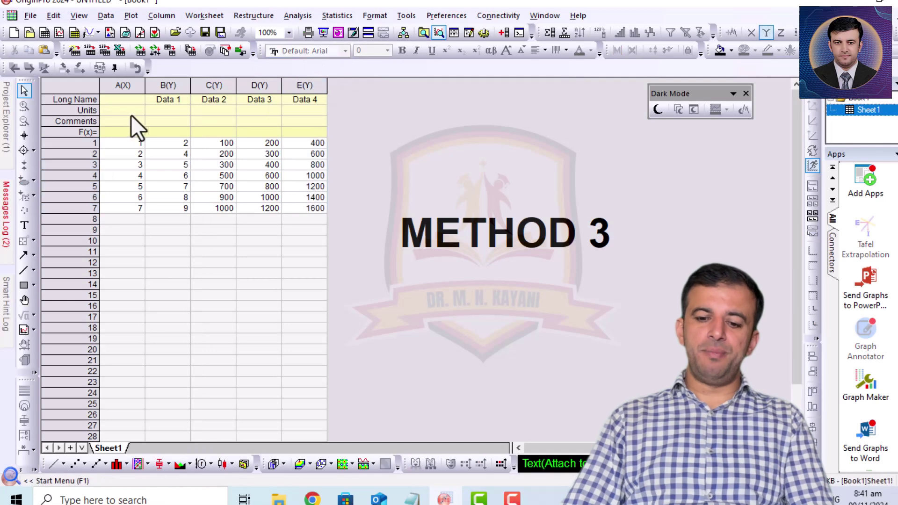
{"action": "left_click", "coordinate": [583, 229]}
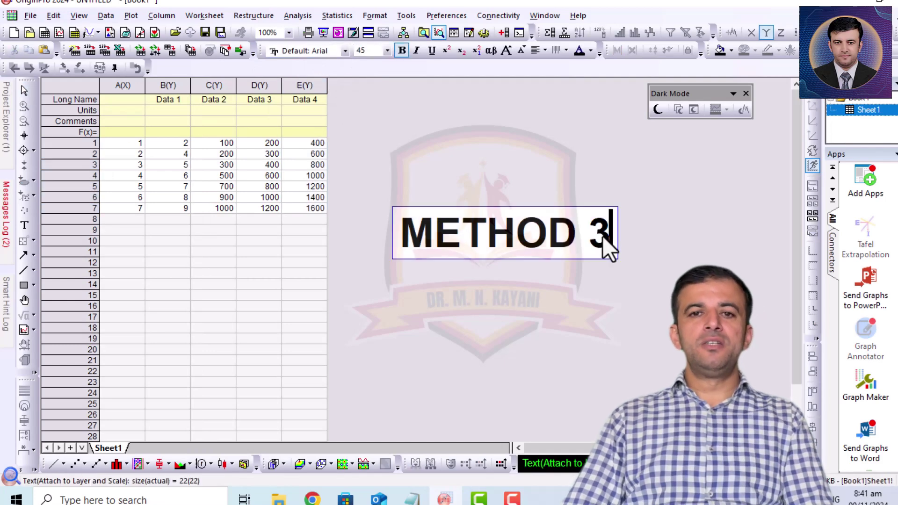
{"action": "left_click", "coordinate": [585, 280]}
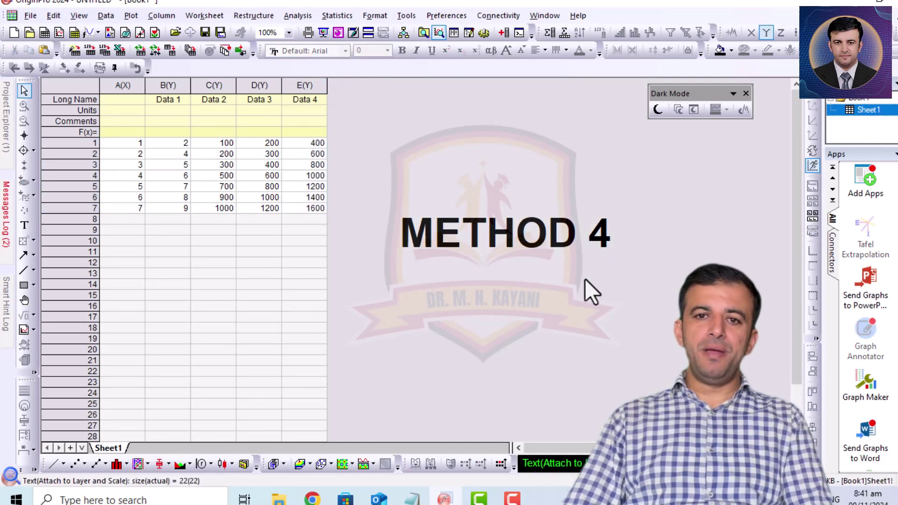
Plot worksheet columns A(X) through E(Y) as a Horizontal 2 Panel graph
{"action": "left_click_drag", "start_coordinate": [124, 84], "coordinate": [286, 89]}
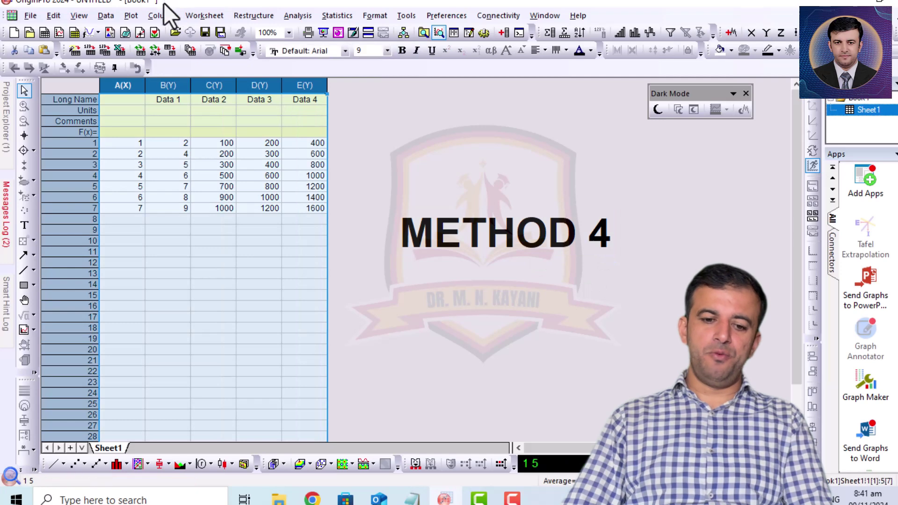
{"action": "left_click", "coordinate": [131, 16]}
{"action": "mouse_move", "coordinate": [211, 109]}
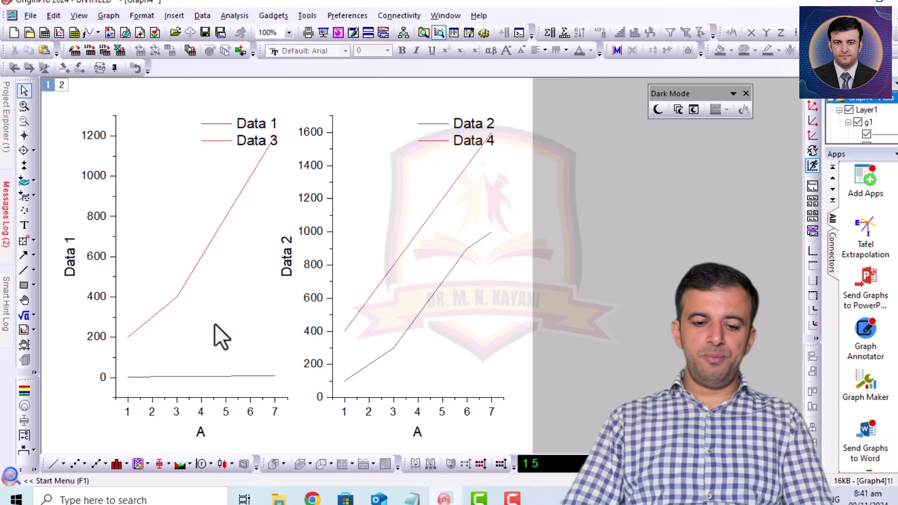
Change the curves in both panels of the new graph to the Line + Symbol plot type
{"action": "left_click", "coordinate": [215, 323]}
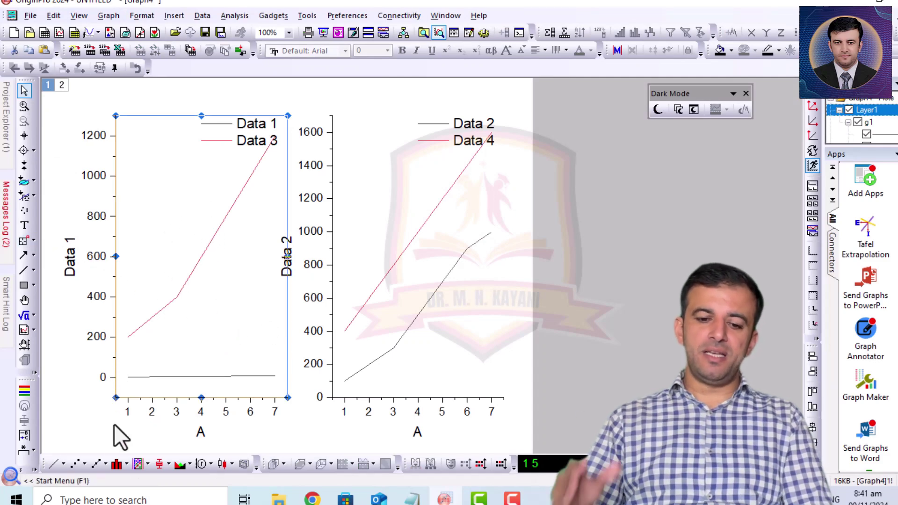
{"action": "left_click", "coordinate": [96, 464]}
{"action": "left_click", "coordinate": [428, 196]}
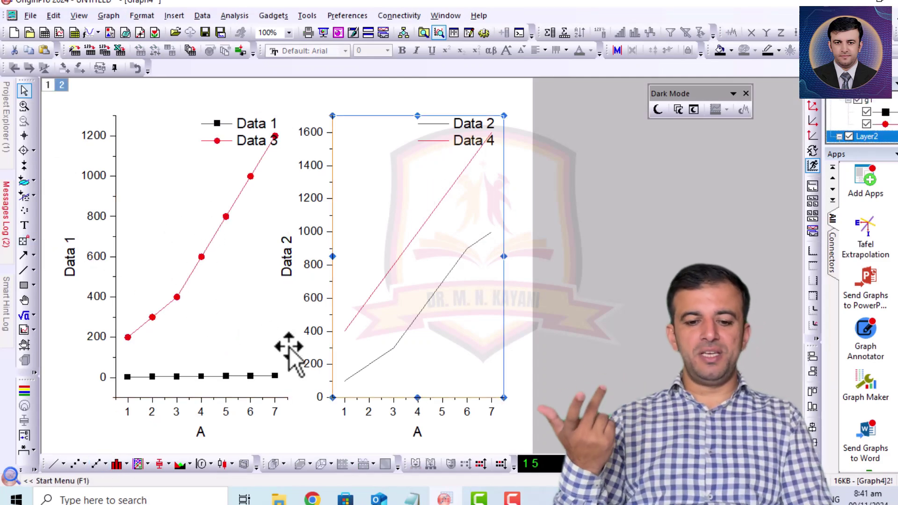
{"action": "left_click", "coordinate": [96, 464]}
Try to apply the 2Ys Y-Y graph type to the panel with the Data 1 and Data 3 curves
{"action": "left_click", "coordinate": [170, 348]}
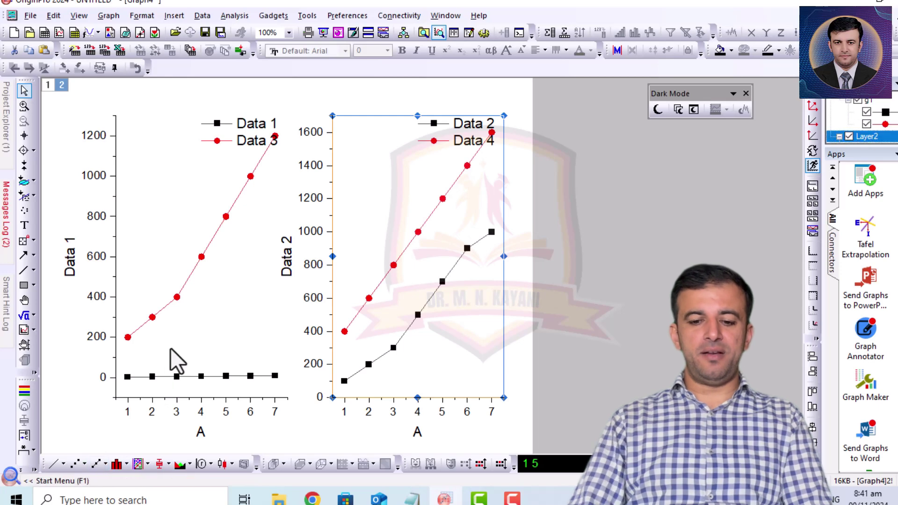
{"action": "left_click", "coordinate": [147, 463]}
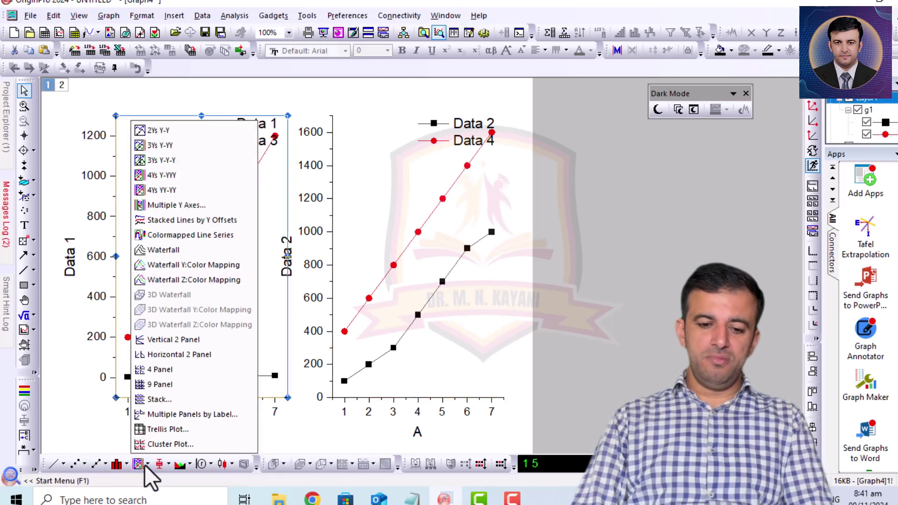
{"action": "left_click", "coordinate": [175, 132]}
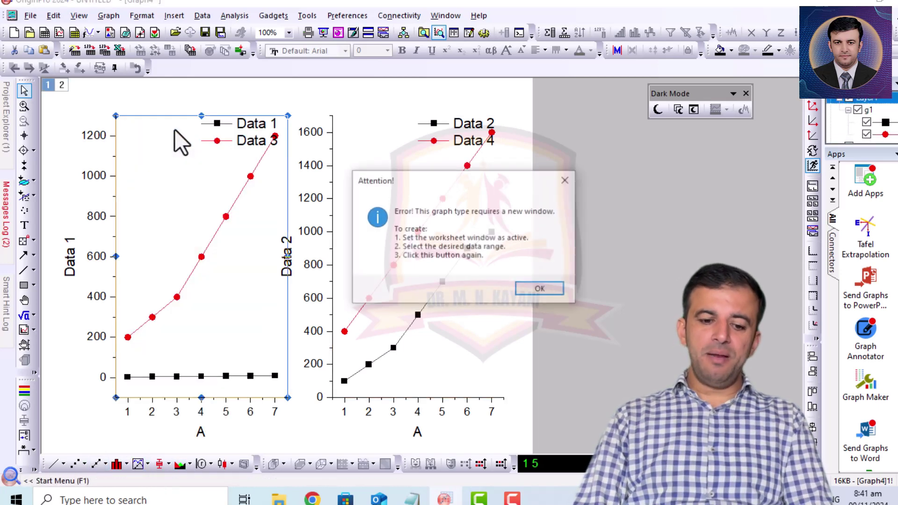
{"action": "left_click", "coordinate": [551, 286]}
{"action": "left_click", "coordinate": [602, 296]}
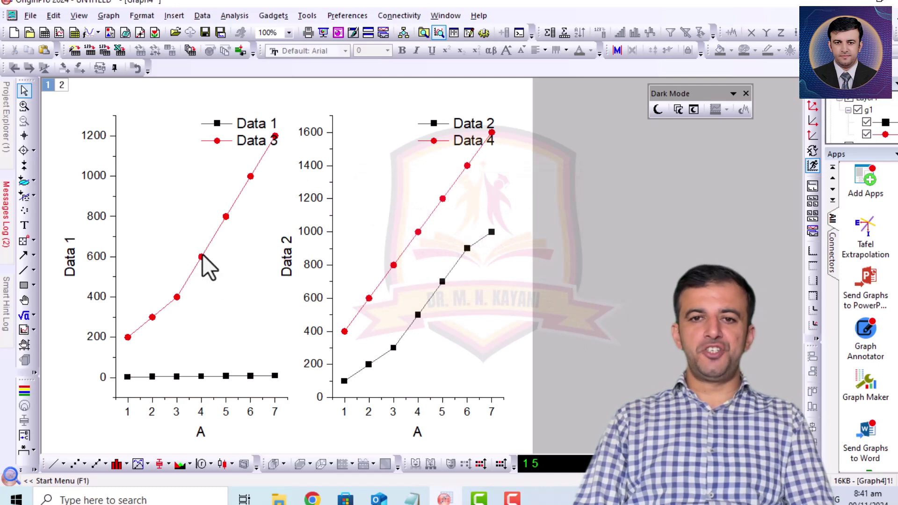
Move the legend of each panel to the panel's upper-left area, clear of the curves
{"action": "left_click", "coordinate": [234, 133]}
{"action": "left_click_drag", "start_coordinate": [234, 141], "coordinate": [157, 144]}
{"action": "left_click", "coordinate": [482, 138]}
{"action": "left_click_drag", "start_coordinate": [482, 138], "coordinate": [425, 147]}
{"action": "left_click", "coordinate": [594, 244]}
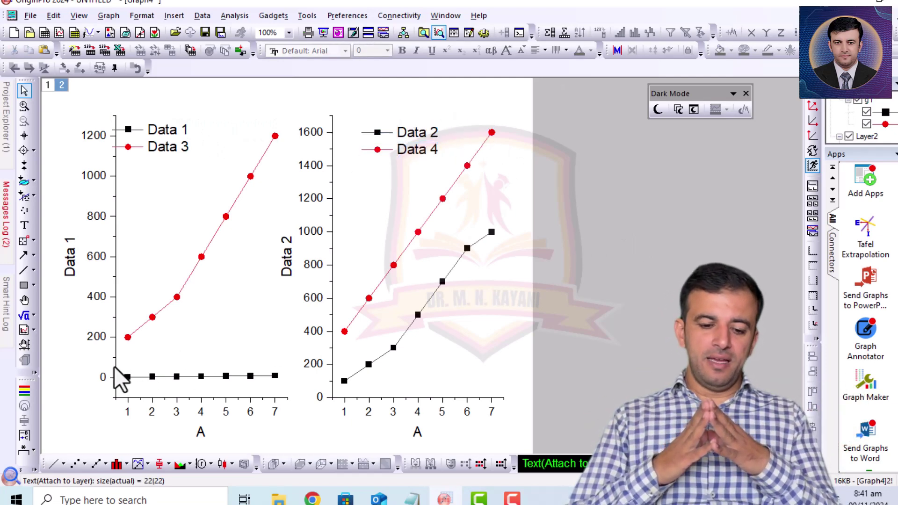
Read positions on the Data 1 panel's Y axis between 0 and 200 with the Screen Reader crosshair
{"action": "left_click", "coordinate": [24, 136]}
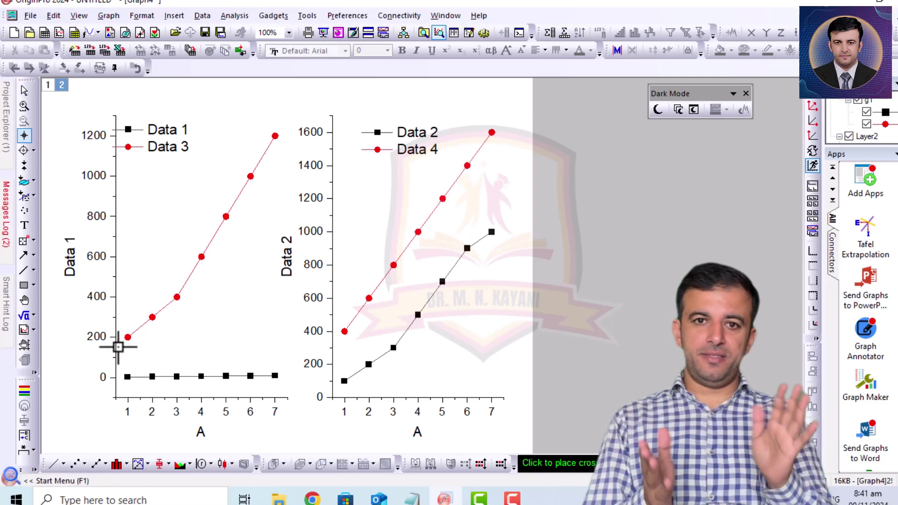
{"action": "left_click", "coordinate": [115, 348]}
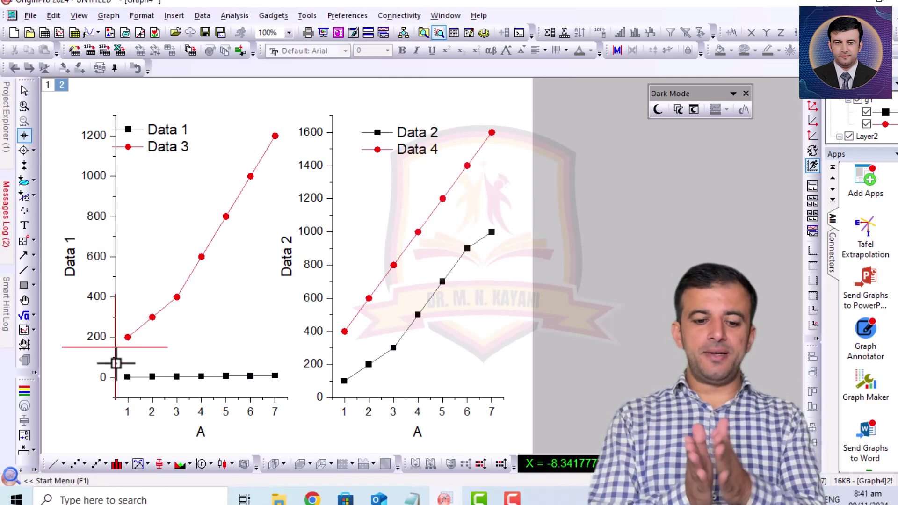
{"action": "left_click", "coordinate": [115, 367]}
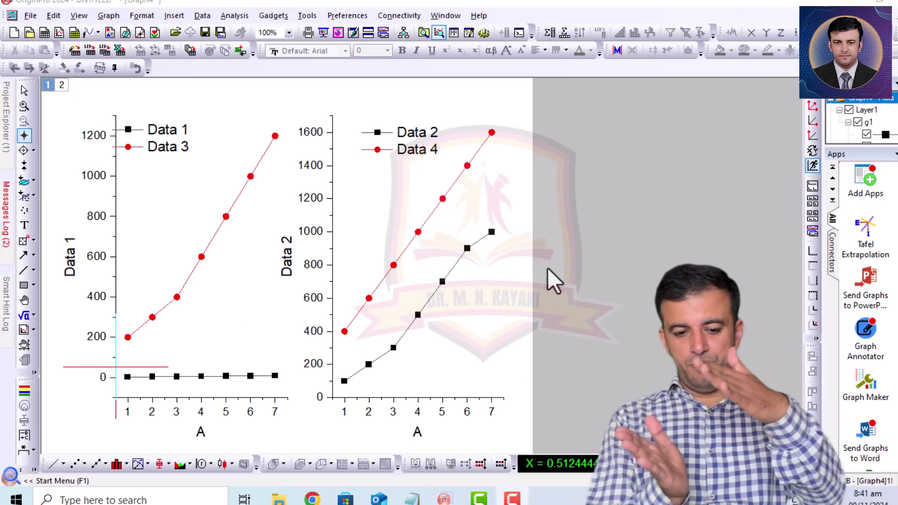
{"action": "left_click", "coordinate": [24, 106]}
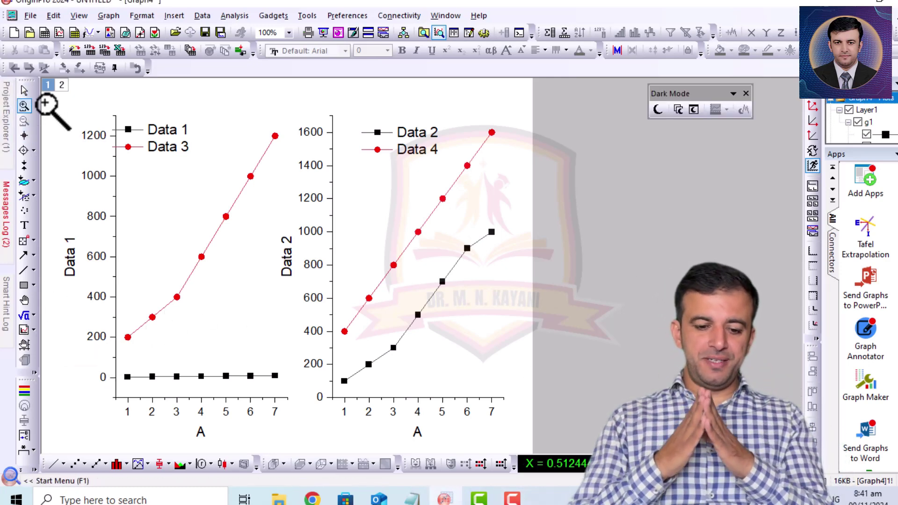
Add one break to the Data 1 panel's Y axis, running from 50 to 150
{"action": "double_click", "coordinate": [115, 233]}
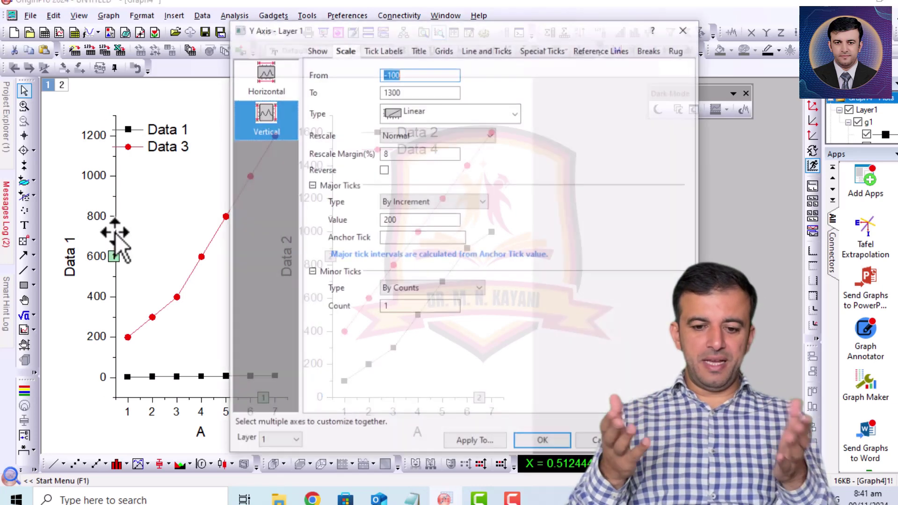
{"action": "left_click", "coordinate": [651, 52]}
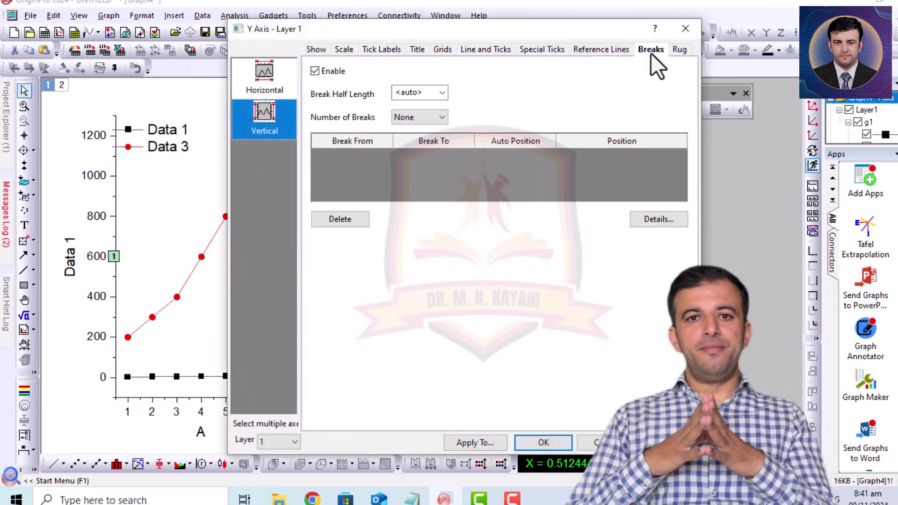
{"action": "left_click", "coordinate": [442, 94]}
{"action": "left_click", "coordinate": [426, 109]}
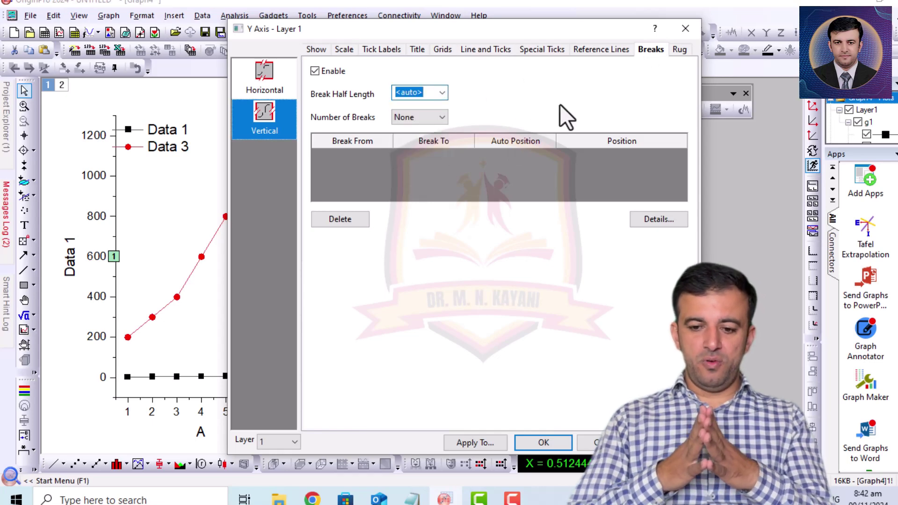
{"action": "left_click", "coordinate": [419, 117]}
{"action": "left_click", "coordinate": [403, 140]}
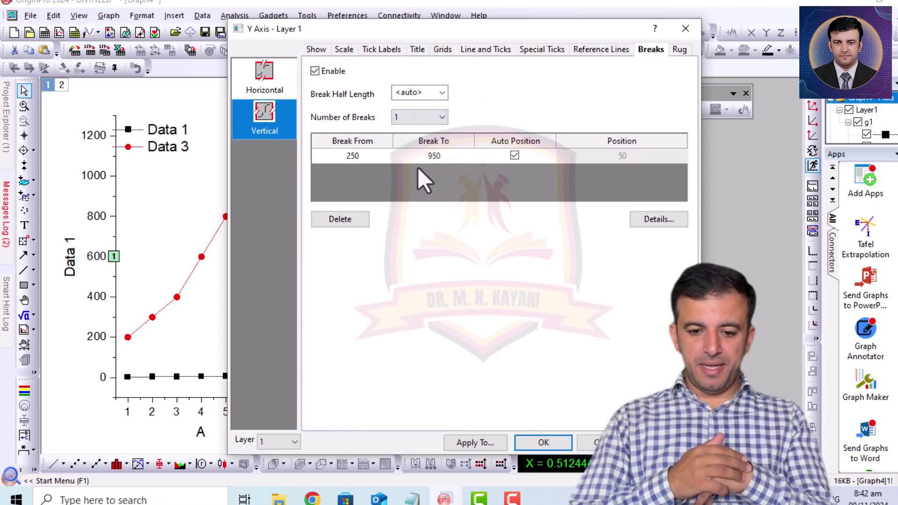
{"action": "left_click", "coordinate": [377, 161]}
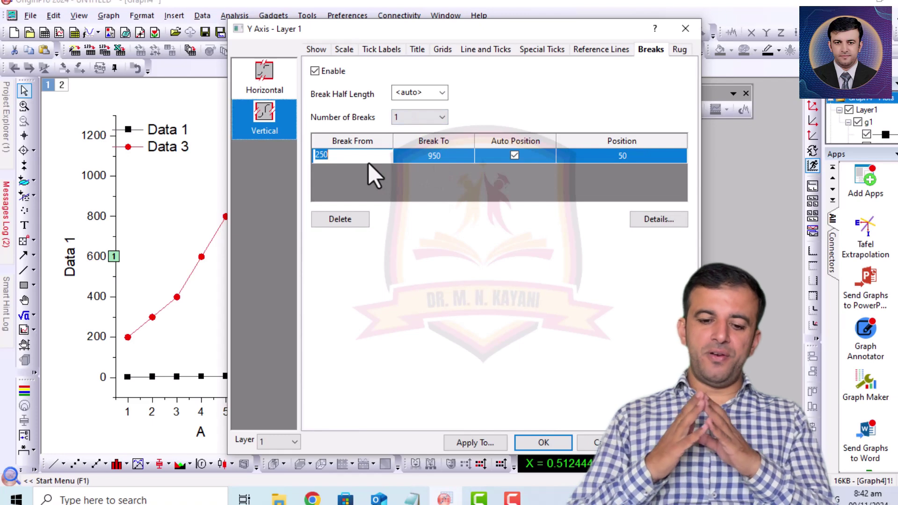
{"action": "type", "text": "50"}
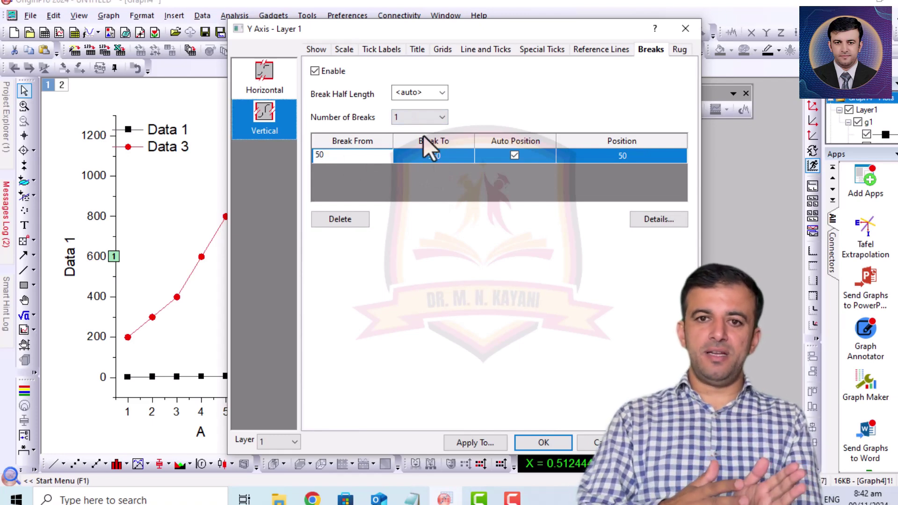
{"action": "left_click", "coordinate": [438, 159]}
{"action": "type", "text": "150"}
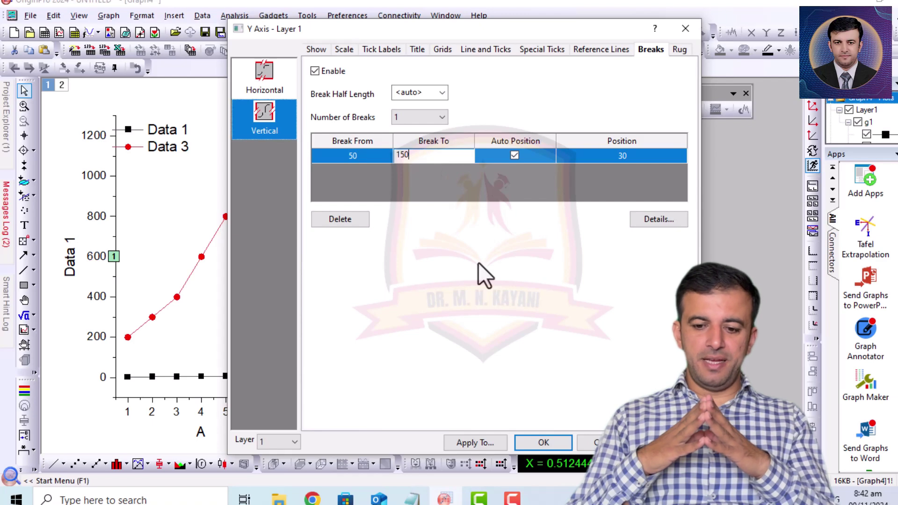
{"action": "left_click", "coordinate": [621, 157]}
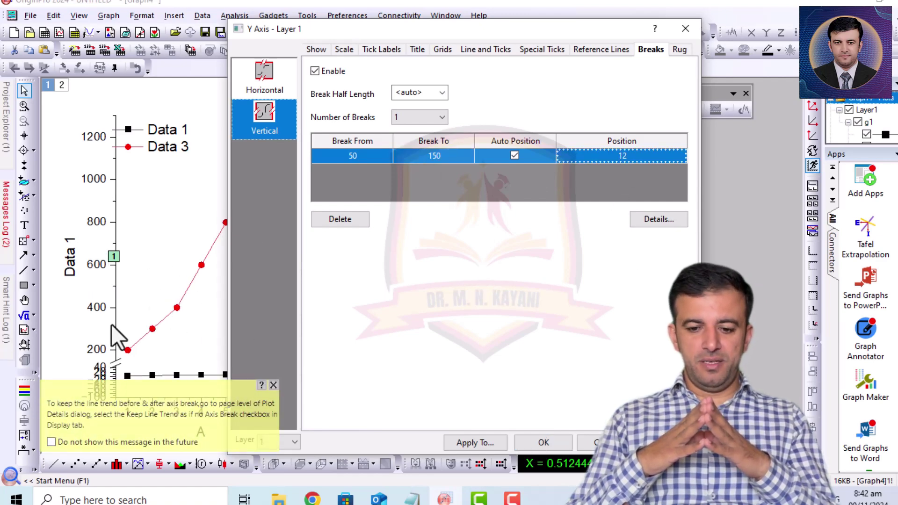
Turn off automatic positioning for the Data 1 panel's Y axis break and set its position to 50
{"action": "left_click", "coordinate": [515, 155]}
{"action": "left_click", "coordinate": [630, 155]}
{"action": "type", "text": "50"}
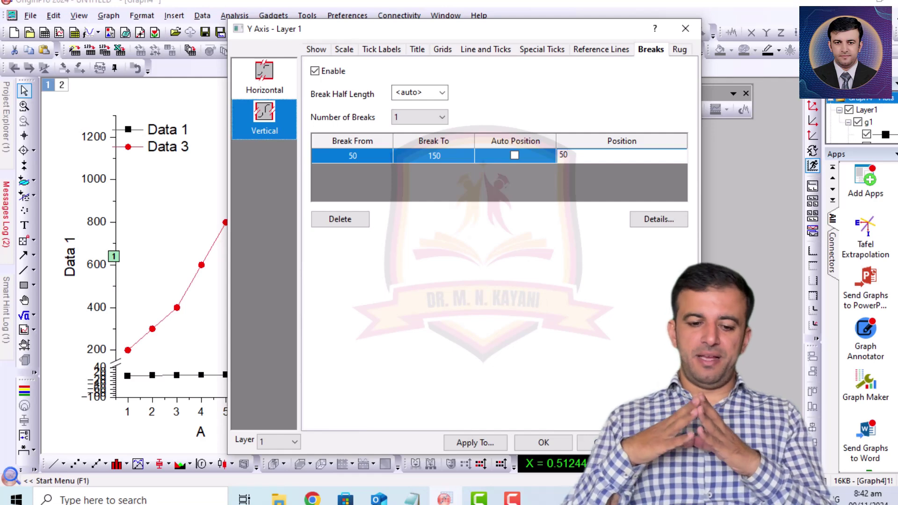
{"action": "key", "text": "Return"}
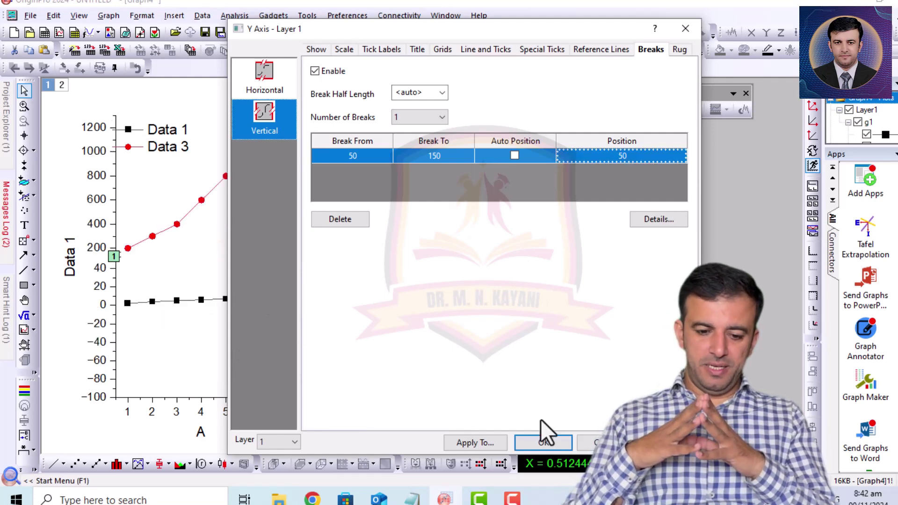
{"action": "left_click", "coordinate": [544, 443]}
Set the Data 1 panel's Y axis scale to start from 0
{"action": "left_click", "coordinate": [201, 333]}
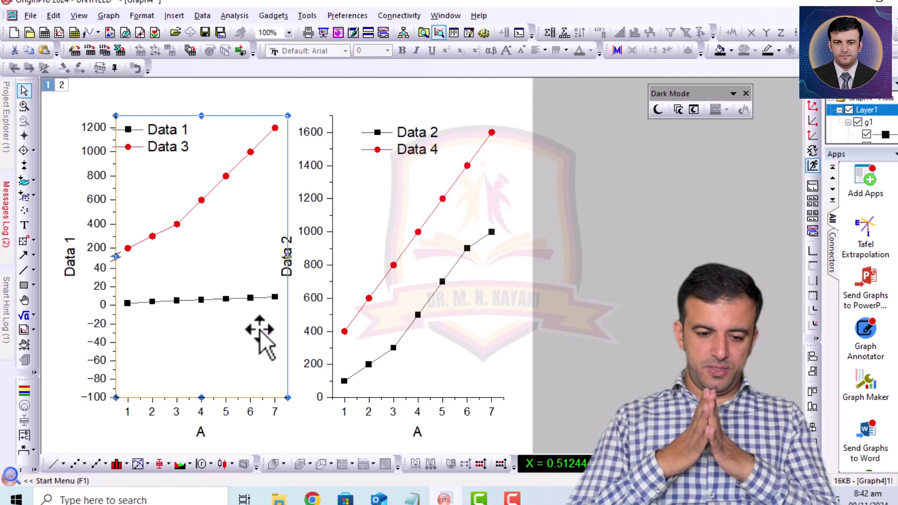
{"action": "double_click", "coordinate": [114, 330]}
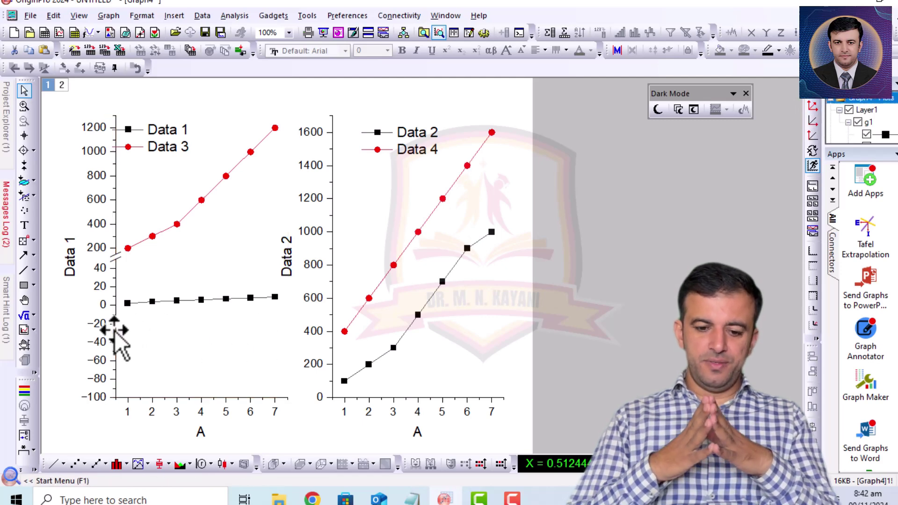
{"action": "double_click", "coordinate": [115, 330]}
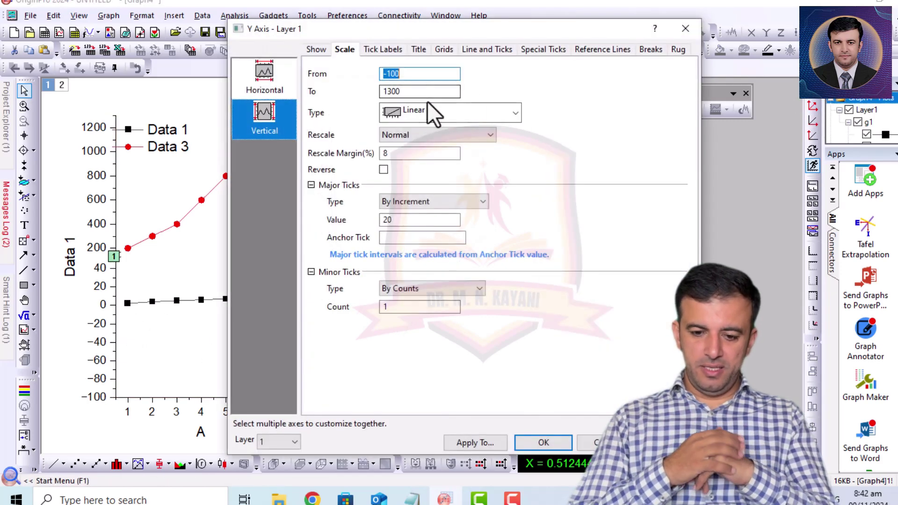
{"action": "type", "text": "0"}
{"action": "key", "text": "Return"}
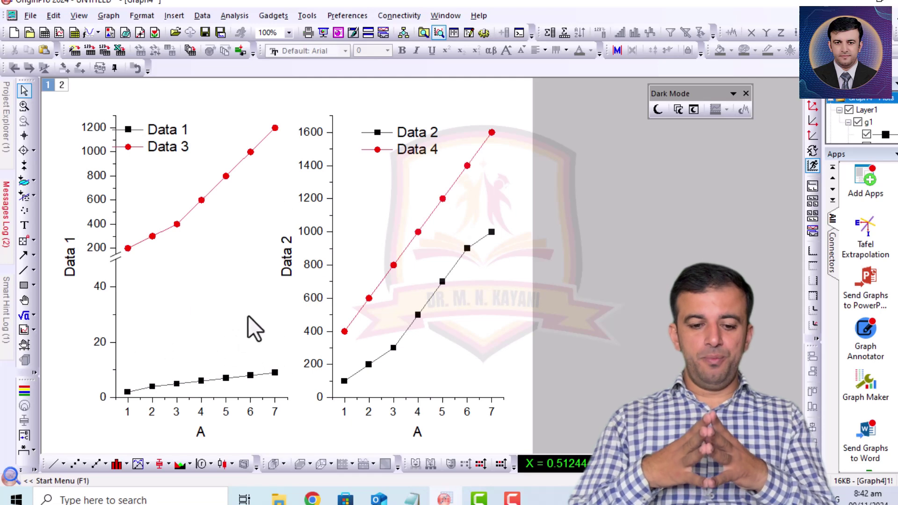
Set the Data 1 panel's Y axis break to start from 10
{"action": "double_click", "coordinate": [117, 357]}
{"action": "left_click", "coordinate": [650, 50]}
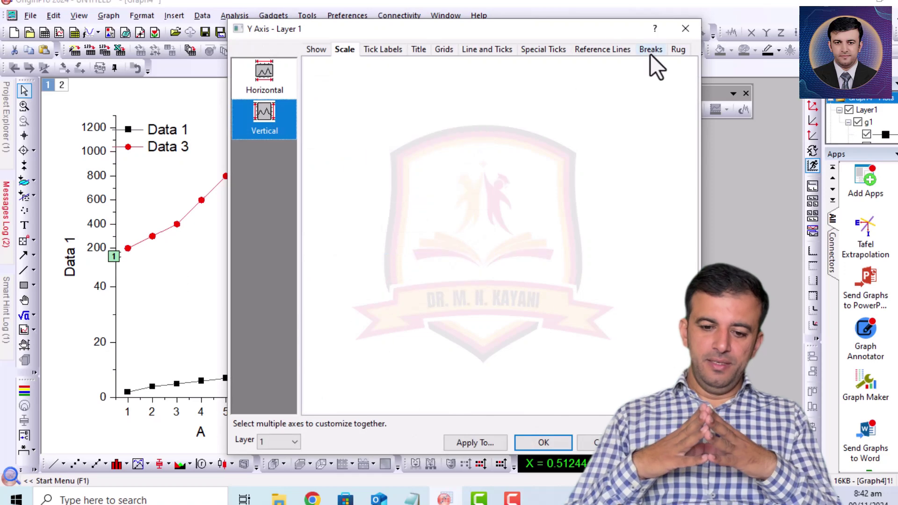
{"action": "left_click", "coordinate": [357, 156]}
{"action": "left_click", "coordinate": [323, 156]}
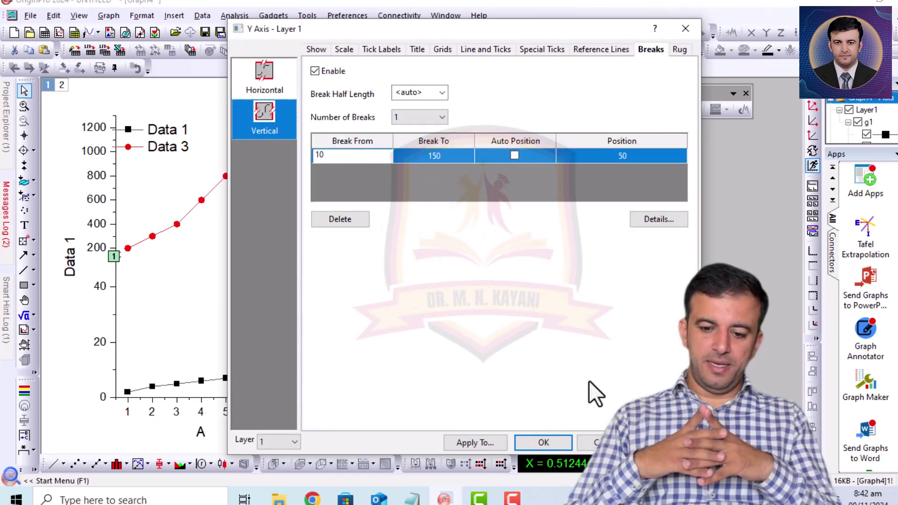
{"action": "type", "text": "10"}
{"action": "left_click", "coordinate": [552, 442]}
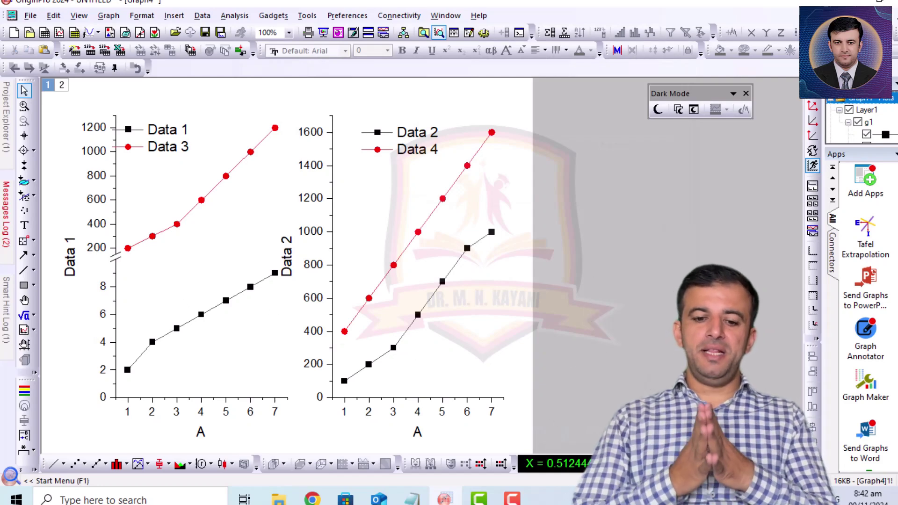
Increase the legend font size in both panels to 26
{"action": "left_click", "coordinate": [177, 144]}
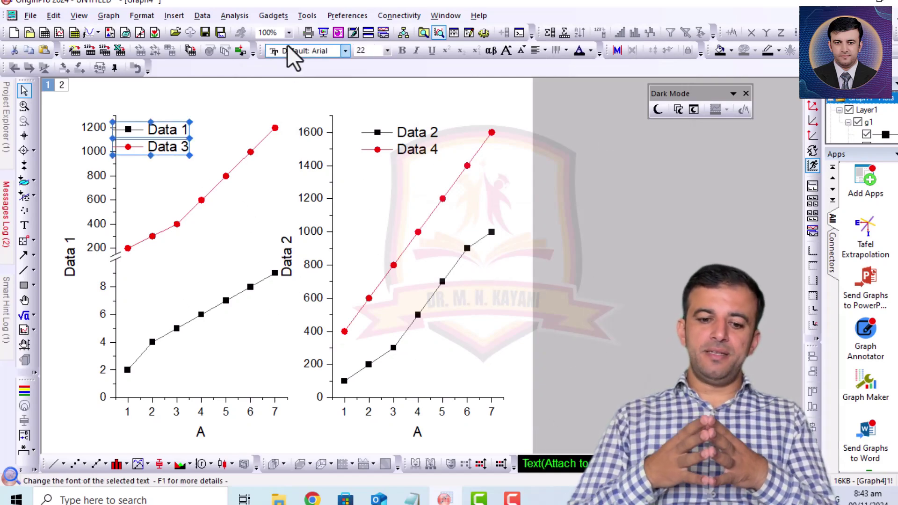
{"action": "left_click", "coordinate": [505, 51]}
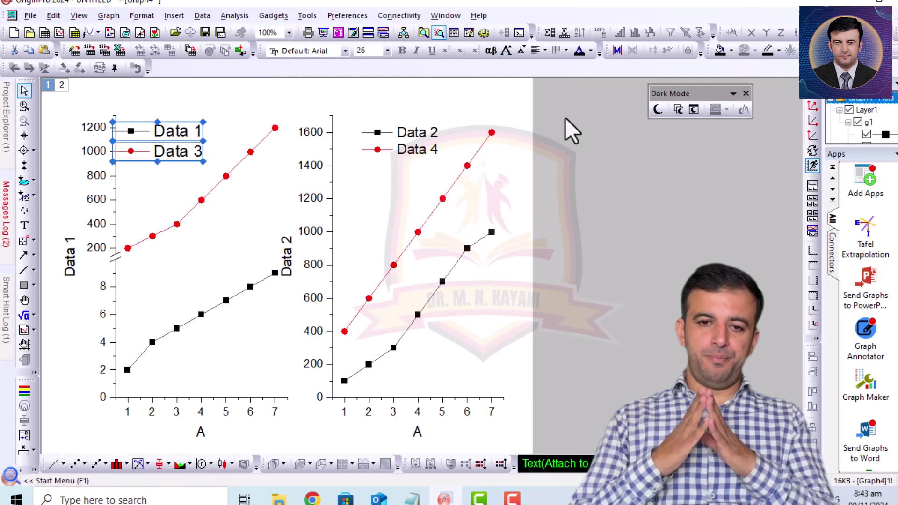
{"action": "left_click", "coordinate": [415, 131]}
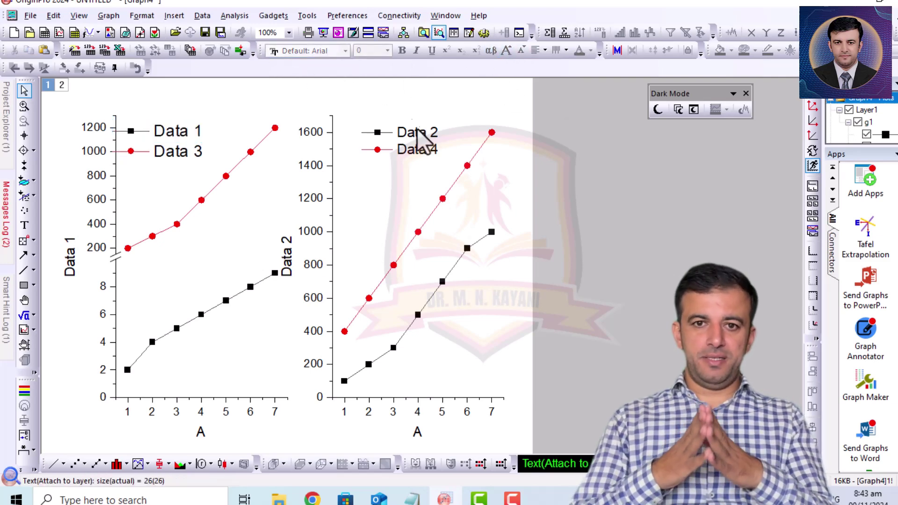
{"action": "left_click", "coordinate": [507, 50]}
{"action": "left_click", "coordinate": [552, 110]}
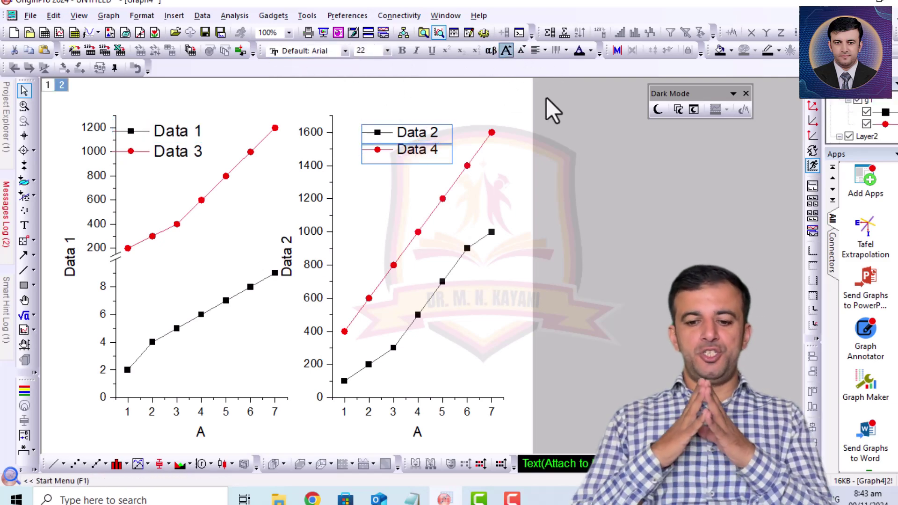
Try to ungroup the Data 1 and Data 3 plots in the layer contents of Layer 1
{"action": "left_click", "coordinate": [48, 85]}
{"action": "right_click", "coordinate": [48, 87]}
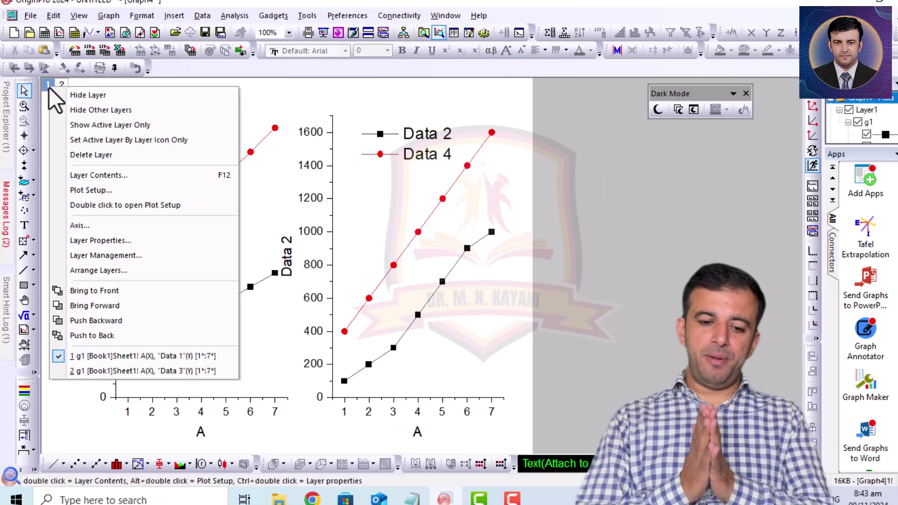
{"action": "left_click", "coordinate": [131, 176]}
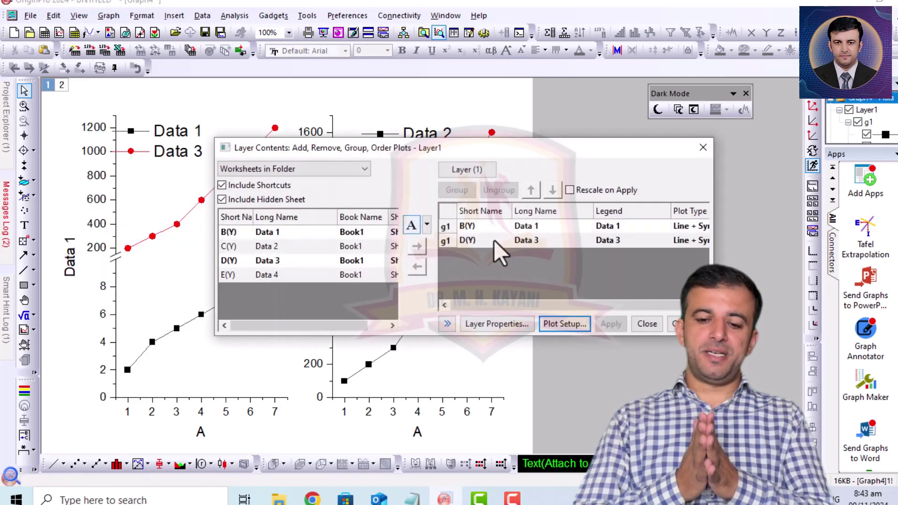
{"action": "left_click", "coordinate": [519, 231]}
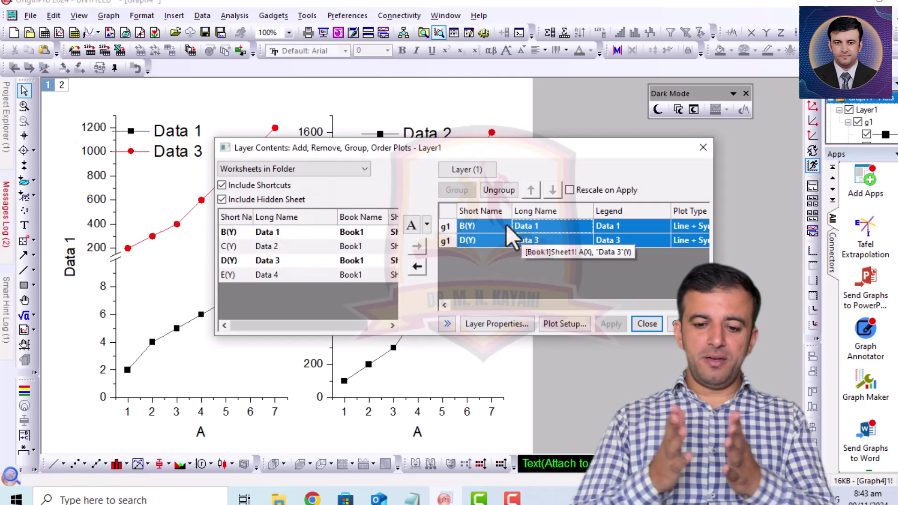
{"action": "left_click", "coordinate": [499, 191]}
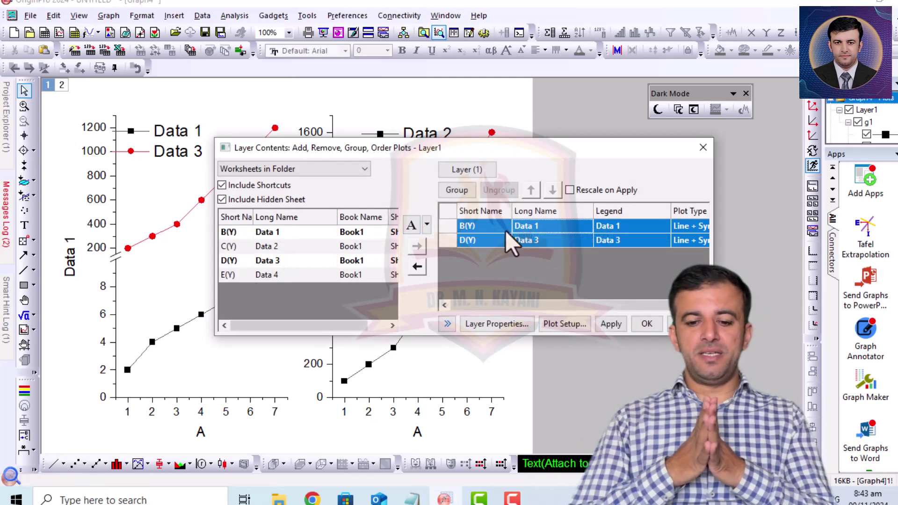
{"action": "left_click", "coordinate": [519, 230]}
{"action": "left_click", "coordinate": [526, 241]}
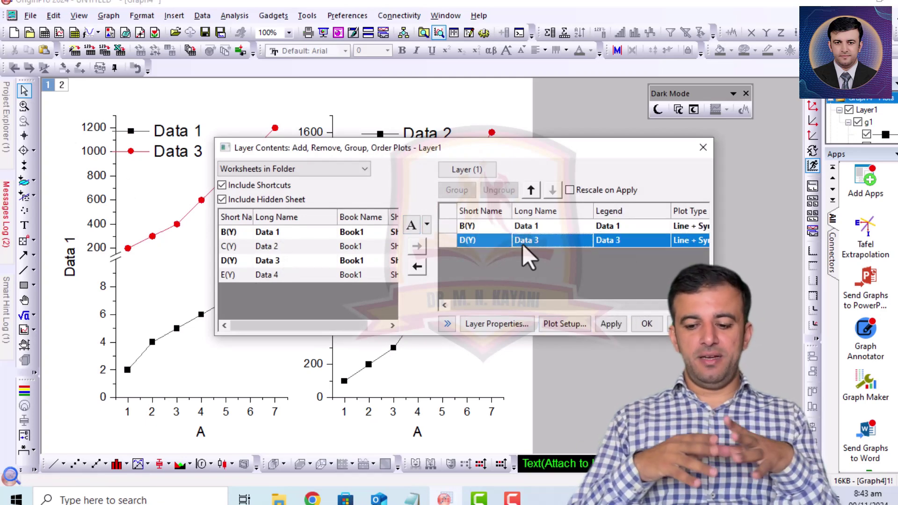
{"action": "left_click", "coordinate": [283, 247]}
{"action": "left_click", "coordinate": [267, 276]}
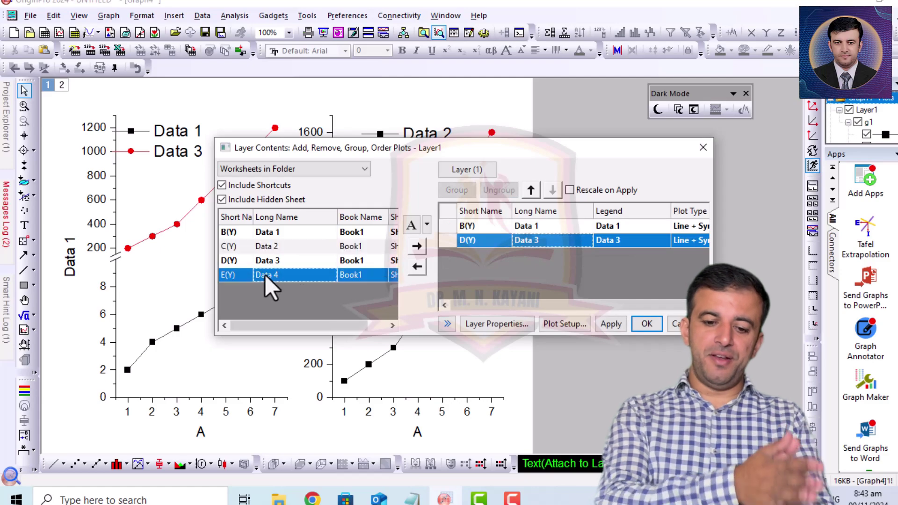
{"action": "left_click", "coordinate": [686, 324]}
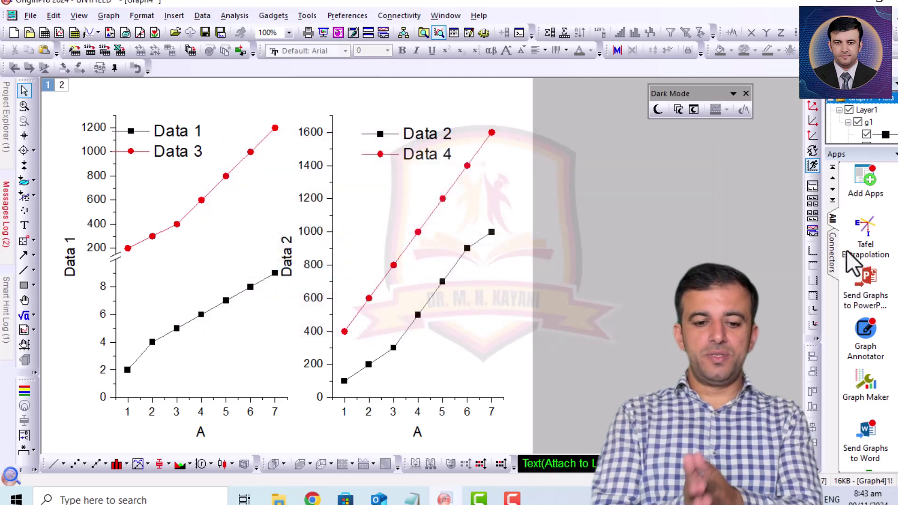